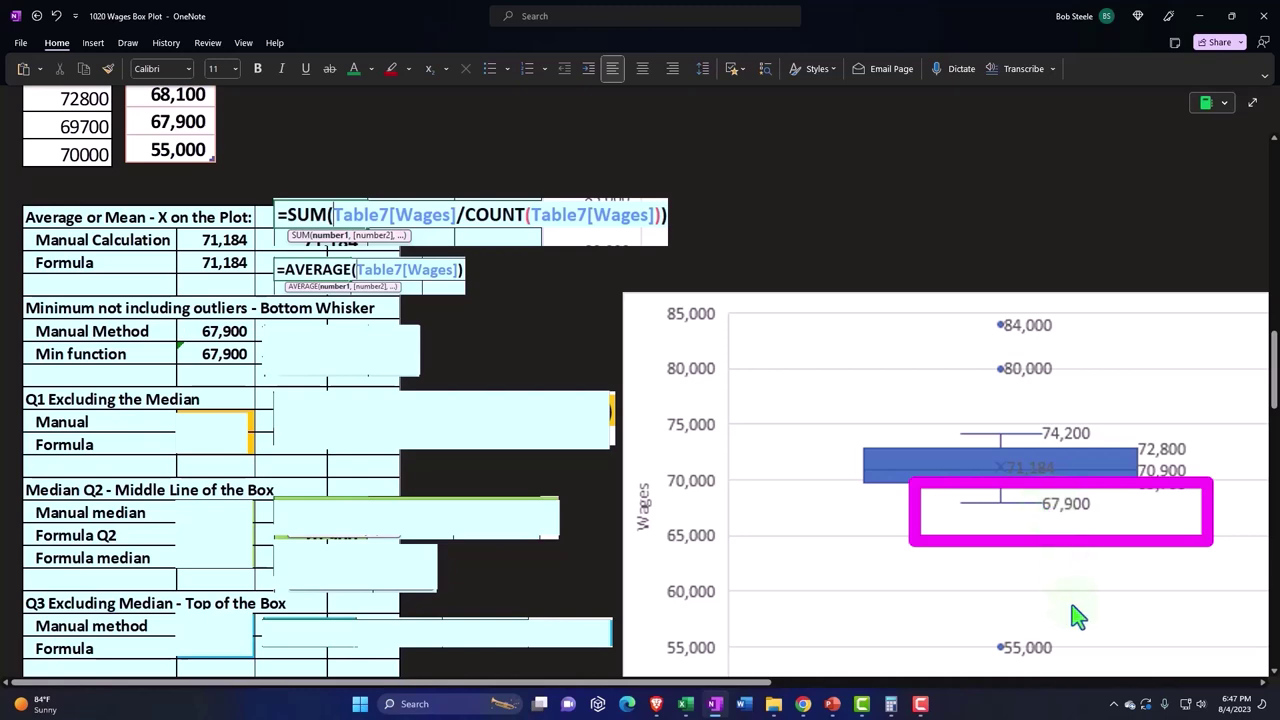
# Delete the blank cover image hiding the formula for the bottom whisker's minimum excluding outliers
pyautogui.scroll(-2, 1075, 614)
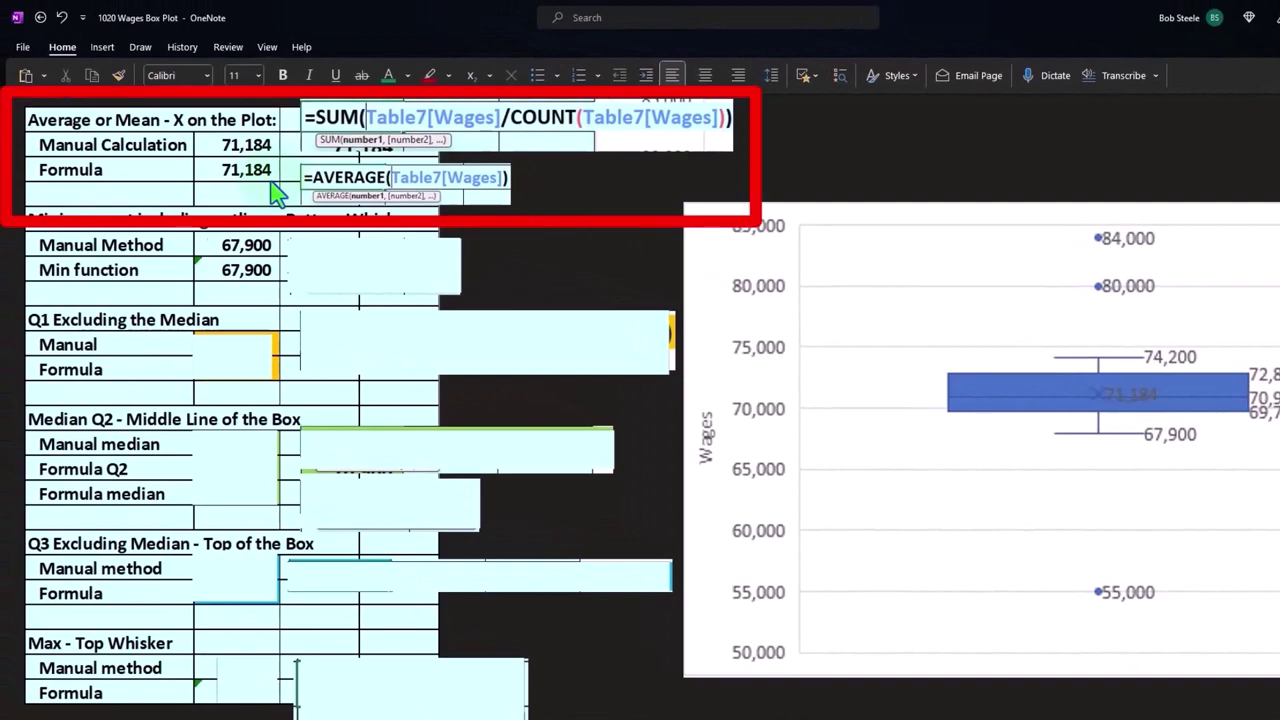
pyautogui.click(354, 270)
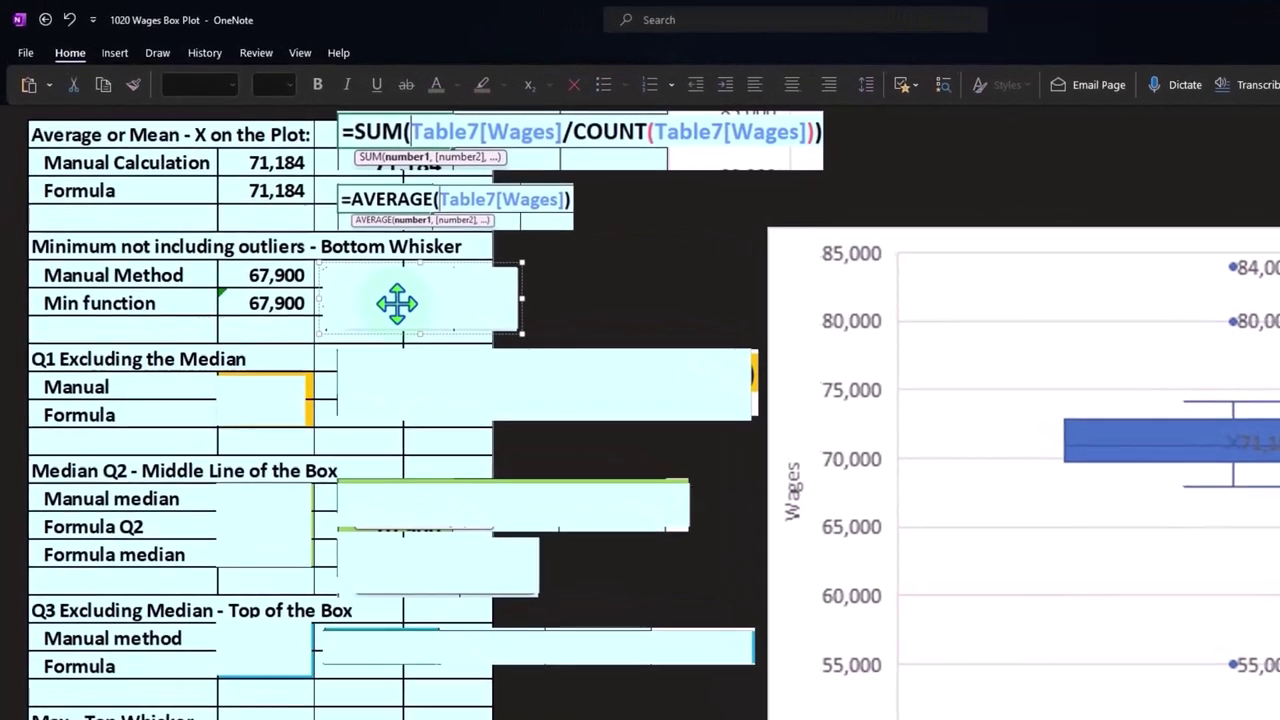
pyautogui.press('Delete')
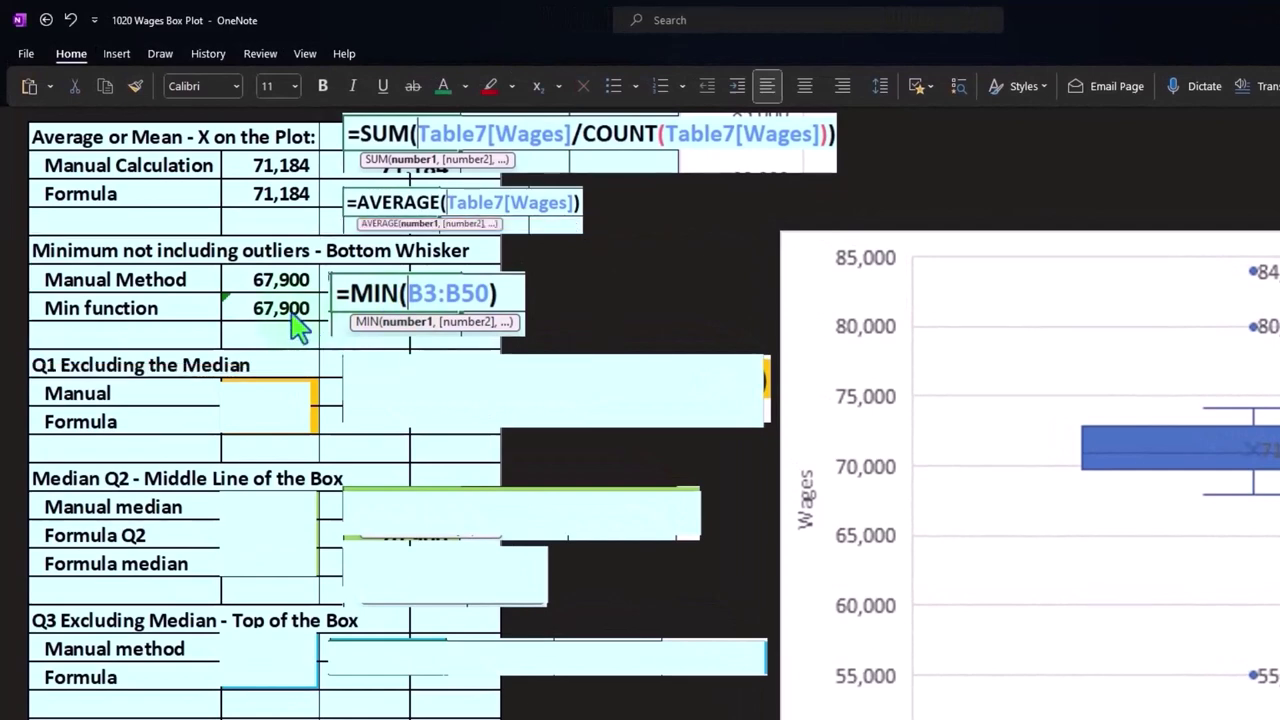
# Compare the lowest entries of the sorted wages list with the bottom whisker's minimum calculations
pyautogui.scroll(4, 296, 328)
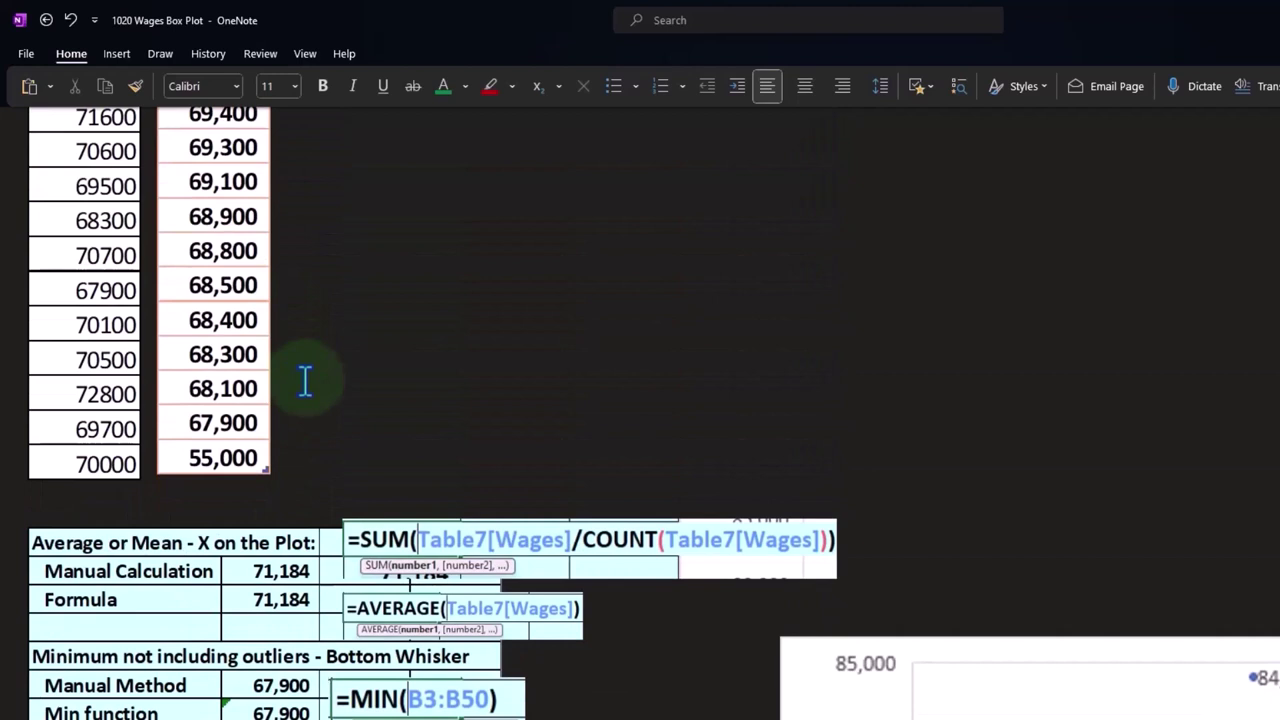
pyautogui.moveTo(148, 388)
pyautogui.mouseDown()
pyautogui.moveTo(150, 432)
pyautogui.moveTo(205, 460)
pyautogui.moveTo(248, 460)
pyautogui.mouseUp()
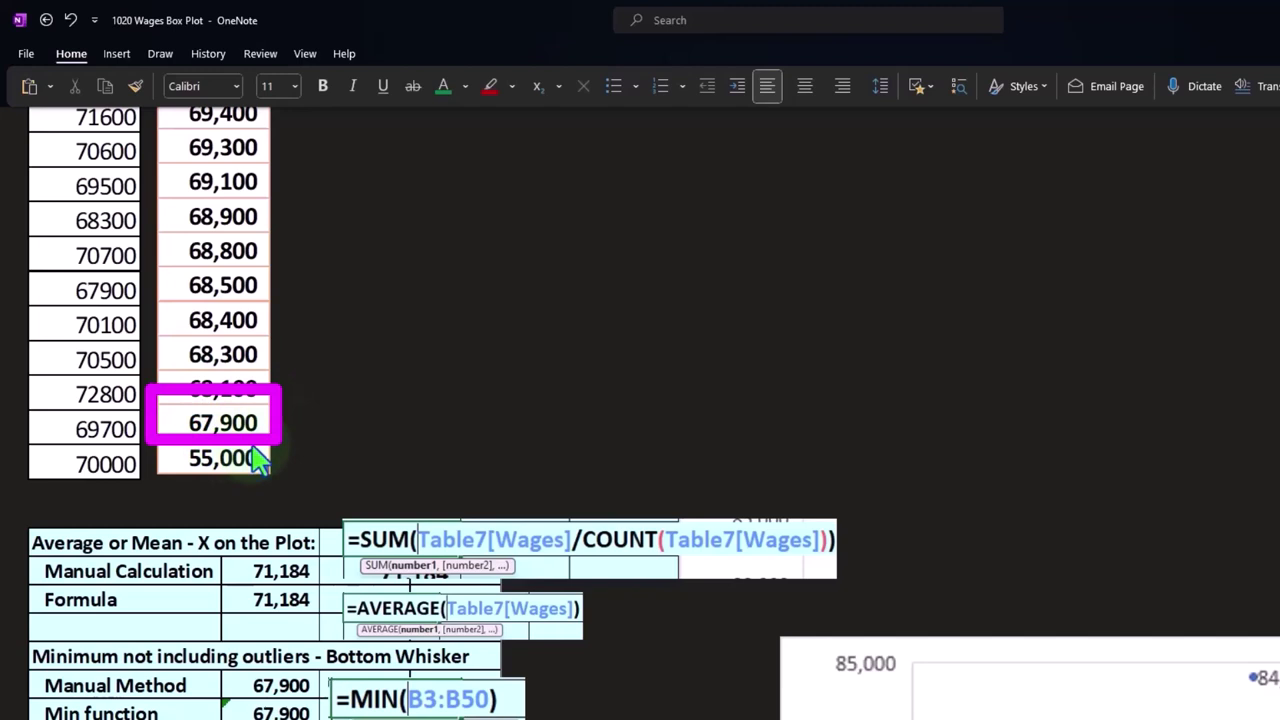
pyautogui.press('Escape')
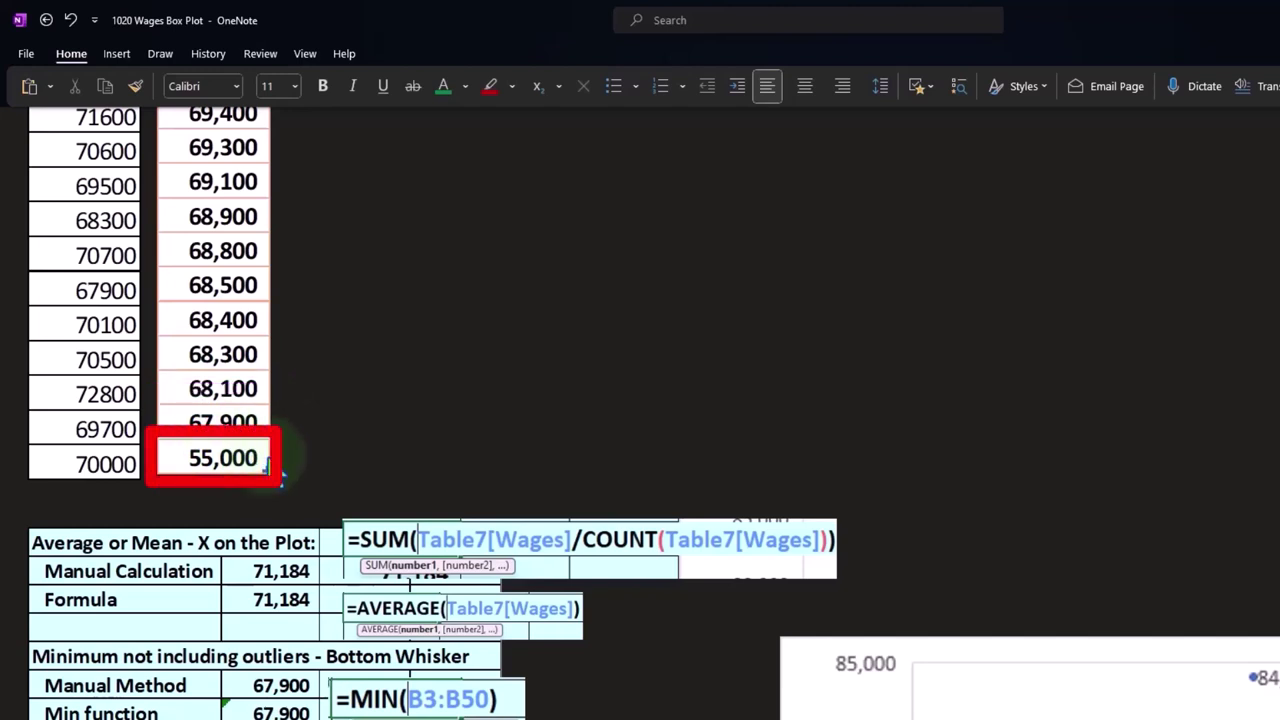
pyautogui.scroll(-2, 283, 485)
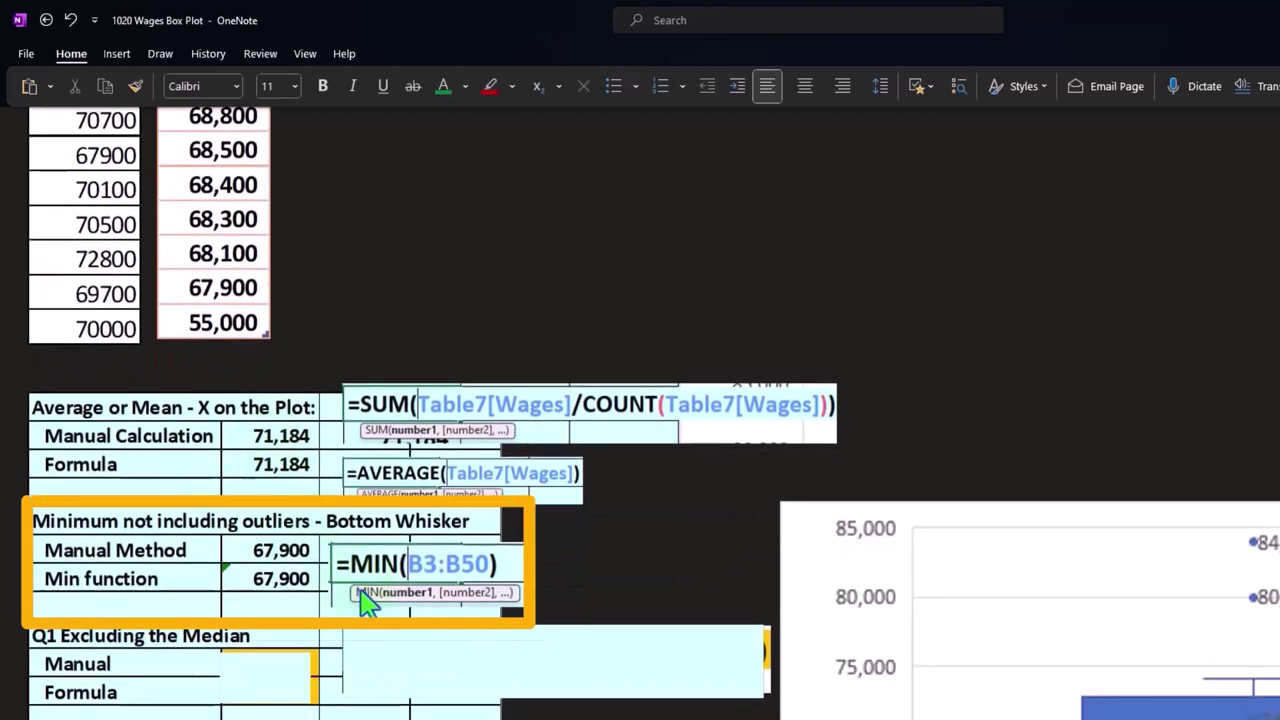
pyautogui.scroll(-2, 368, 600)
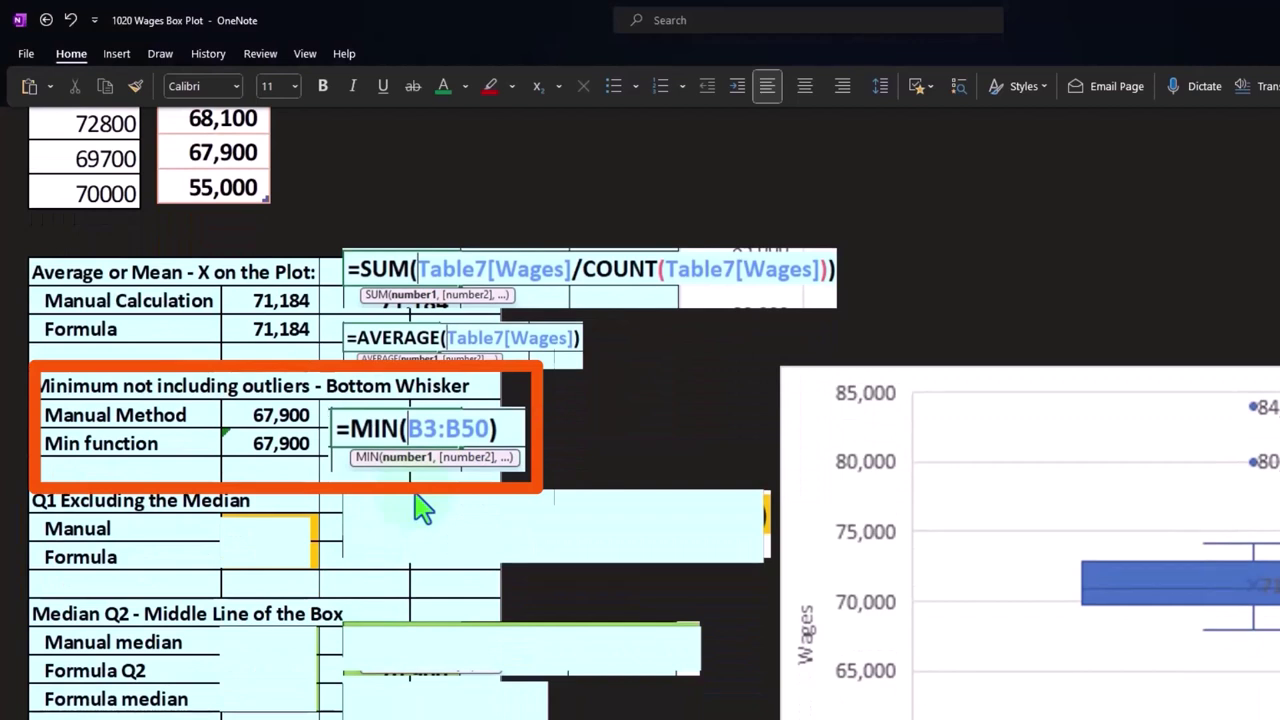
pyautogui.scroll(3, 420, 507)
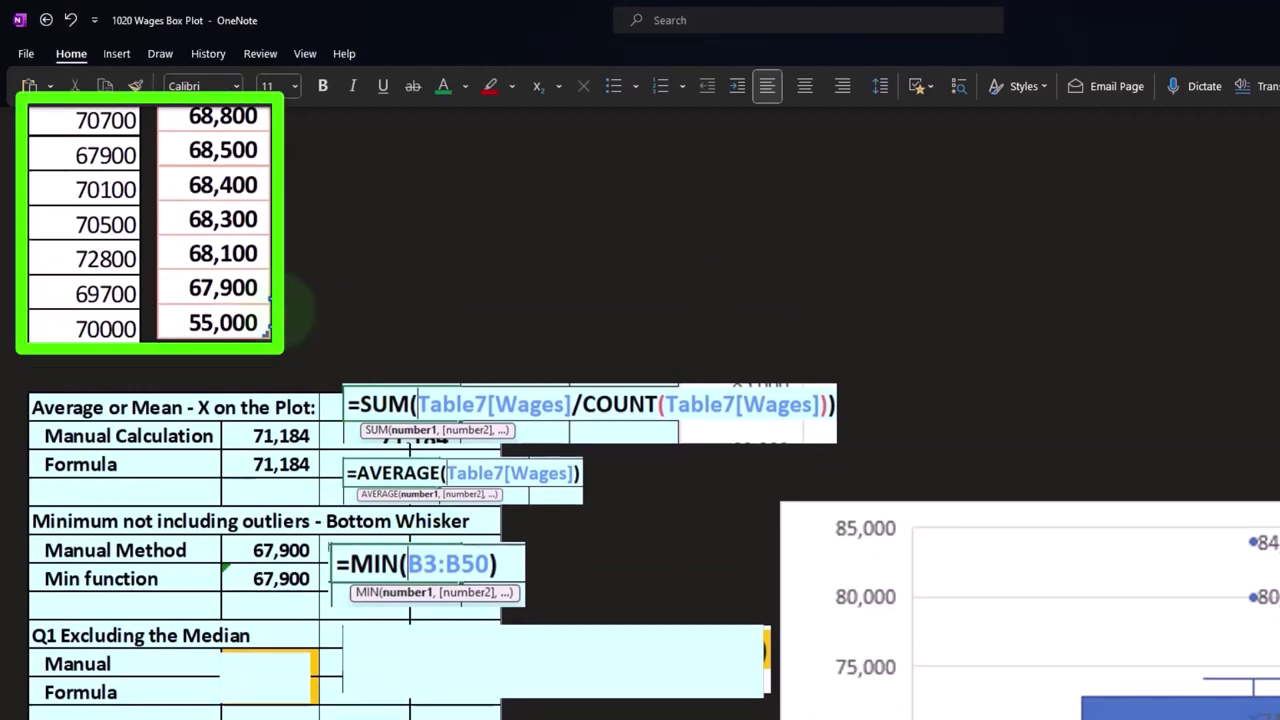
pyautogui.scroll(-4, 275, 312)
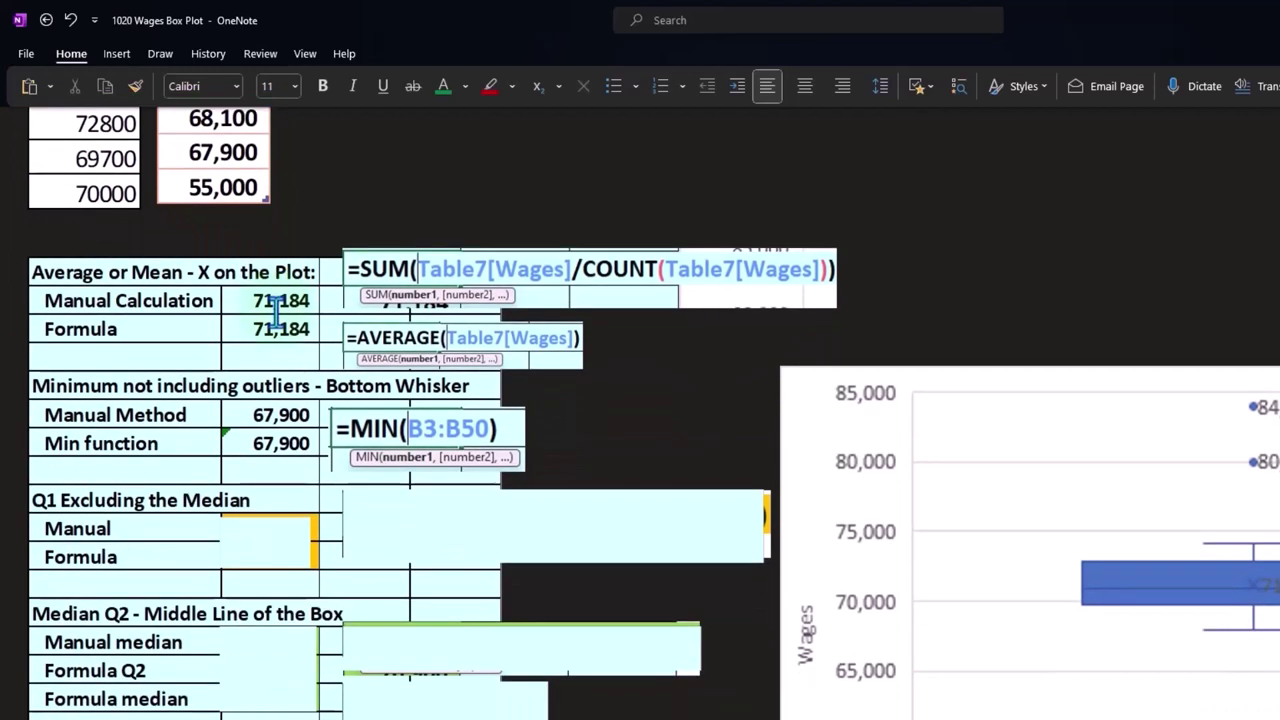
# Remove the blank cover images hiding the result cells of Q1 Excluding the Median and Median Q2
pyautogui.scroll(-3, 275, 312)
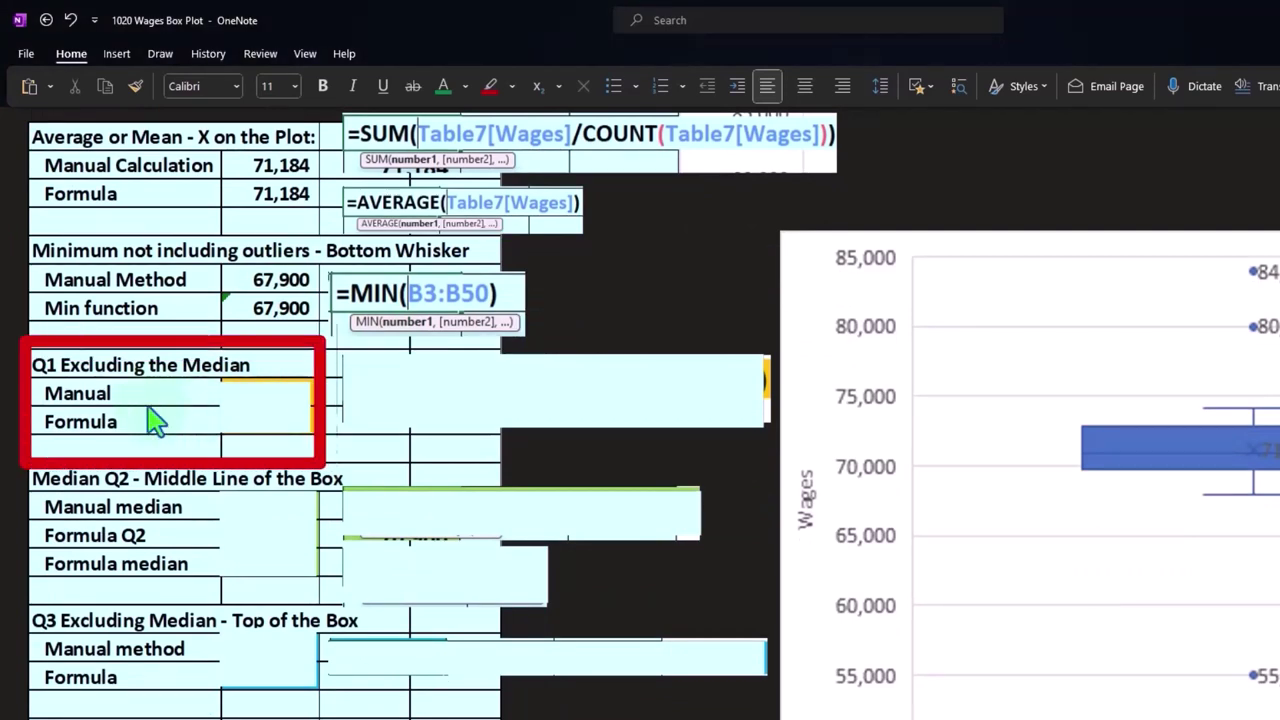
pyautogui.click(250, 430)
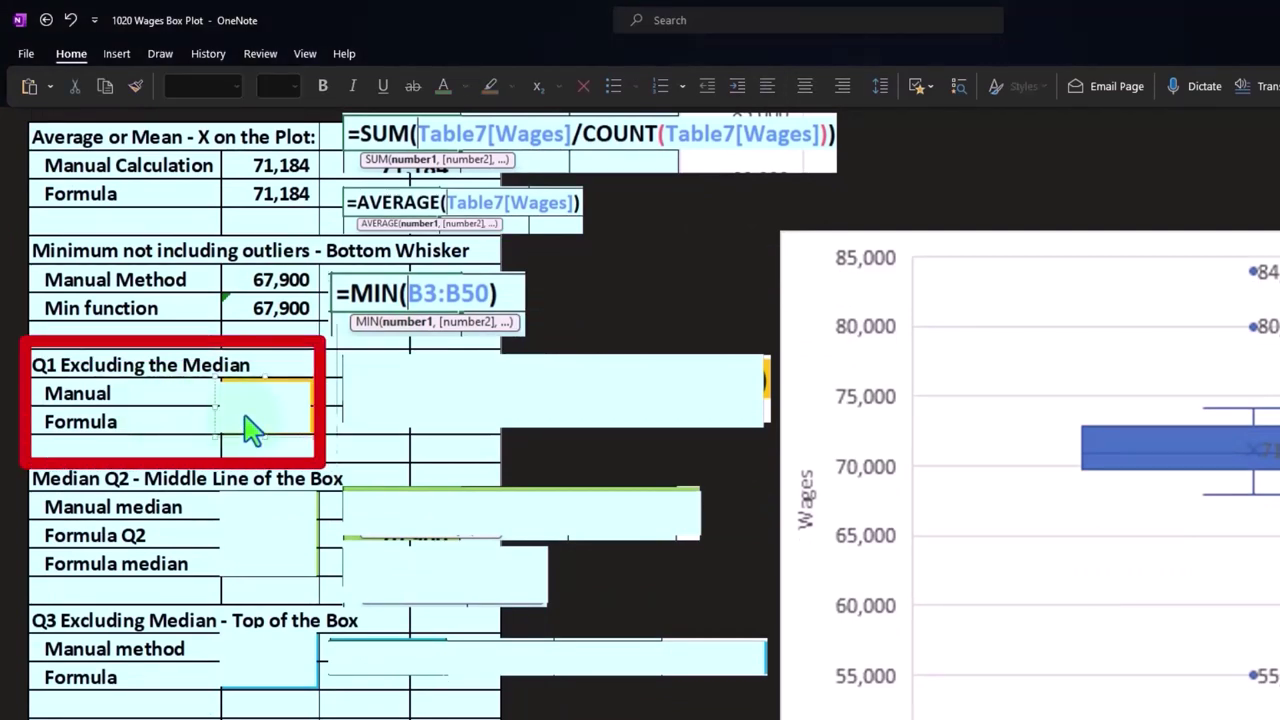
pyautogui.click(250, 430)
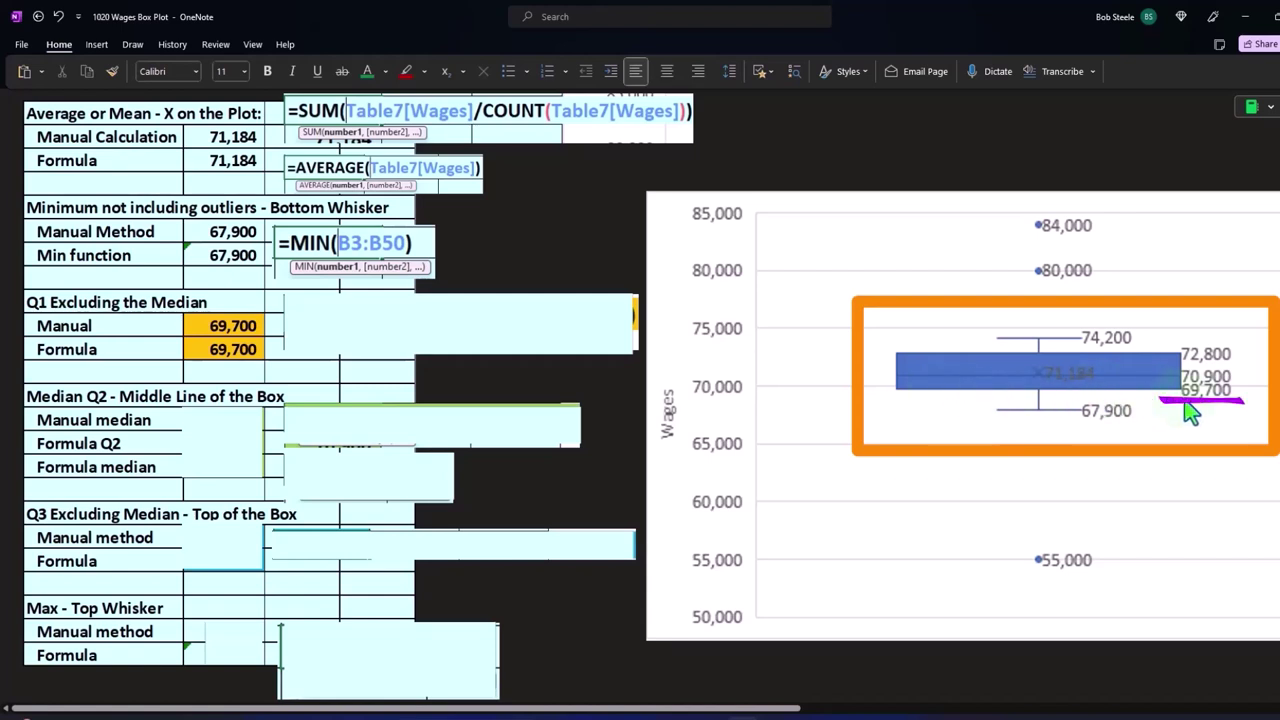
pyautogui.scroll(1, 529, 495)
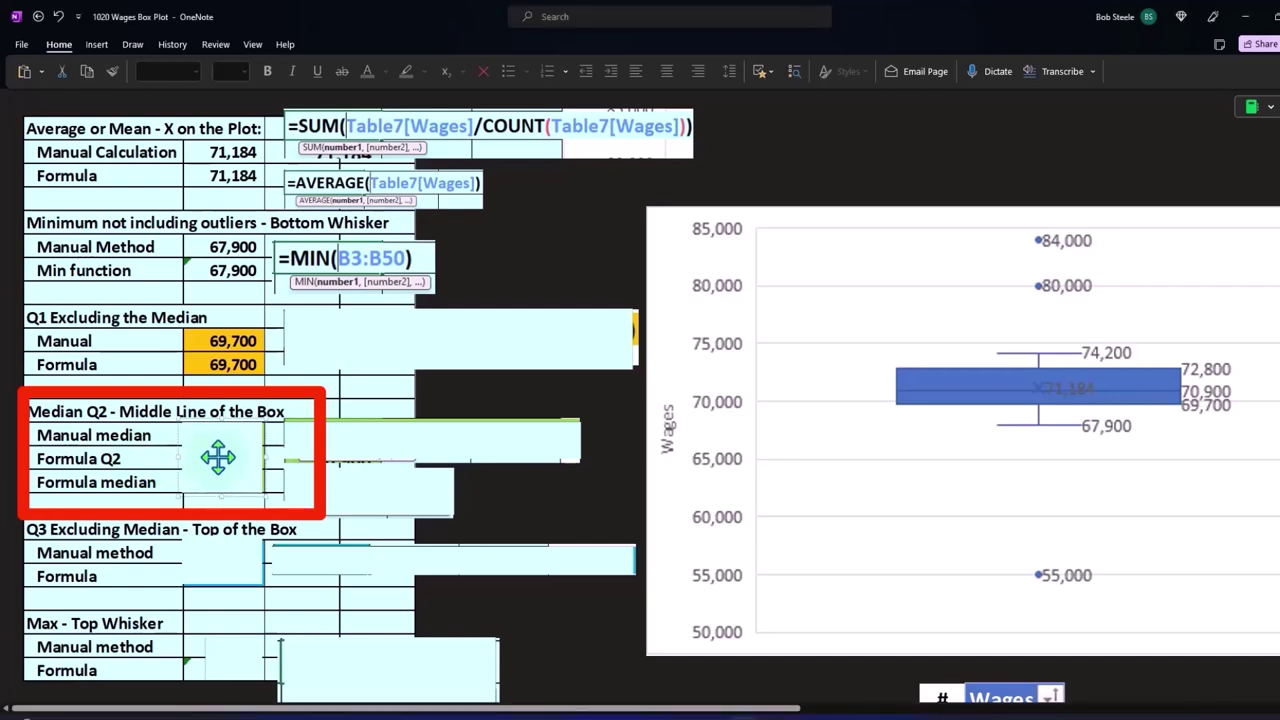
pyautogui.click(218, 457)
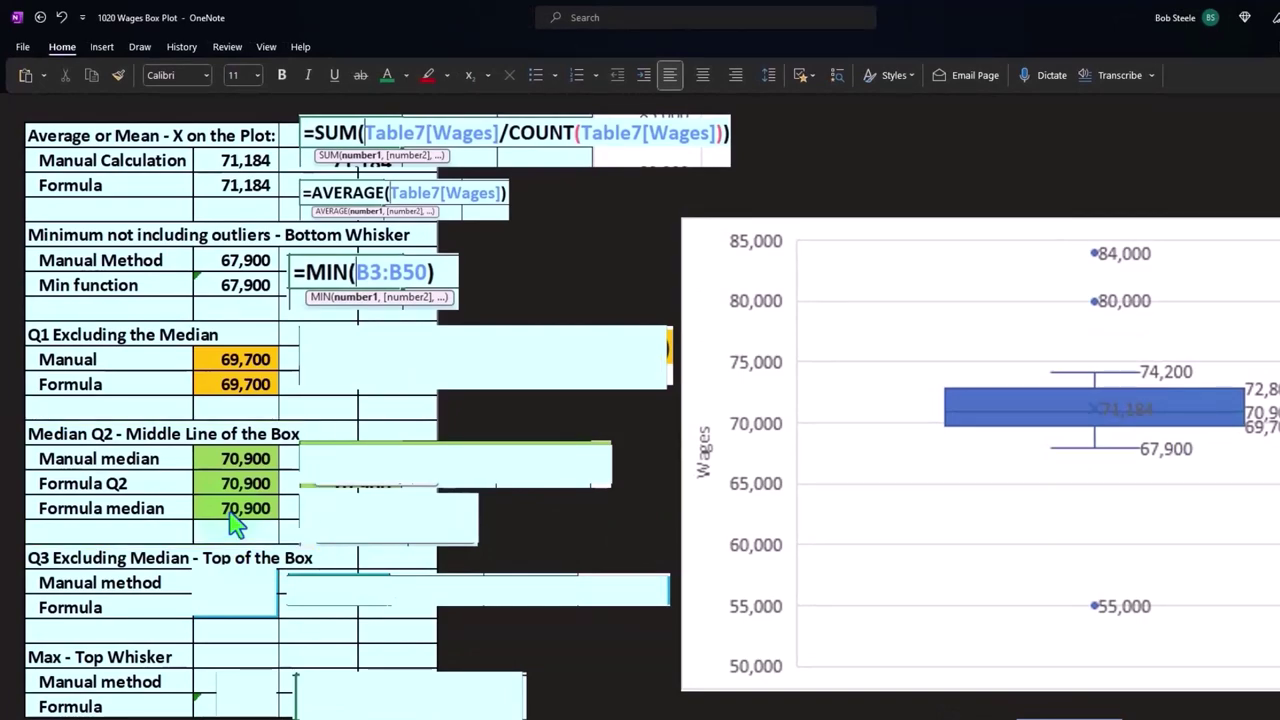
# Switch to Calculator and place it in the empty area beside the numbered wages list
pyautogui.scroll(-6, 225, 508)
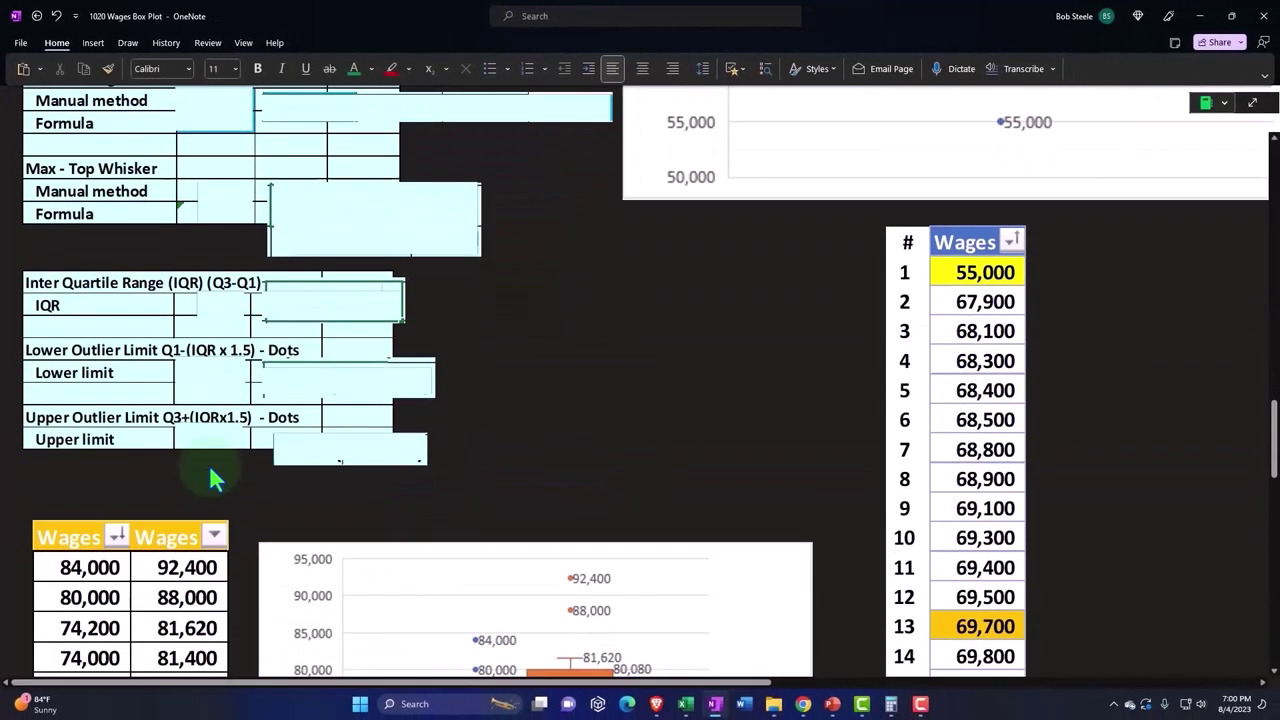
pyautogui.hotkey('alt', 'Tab')
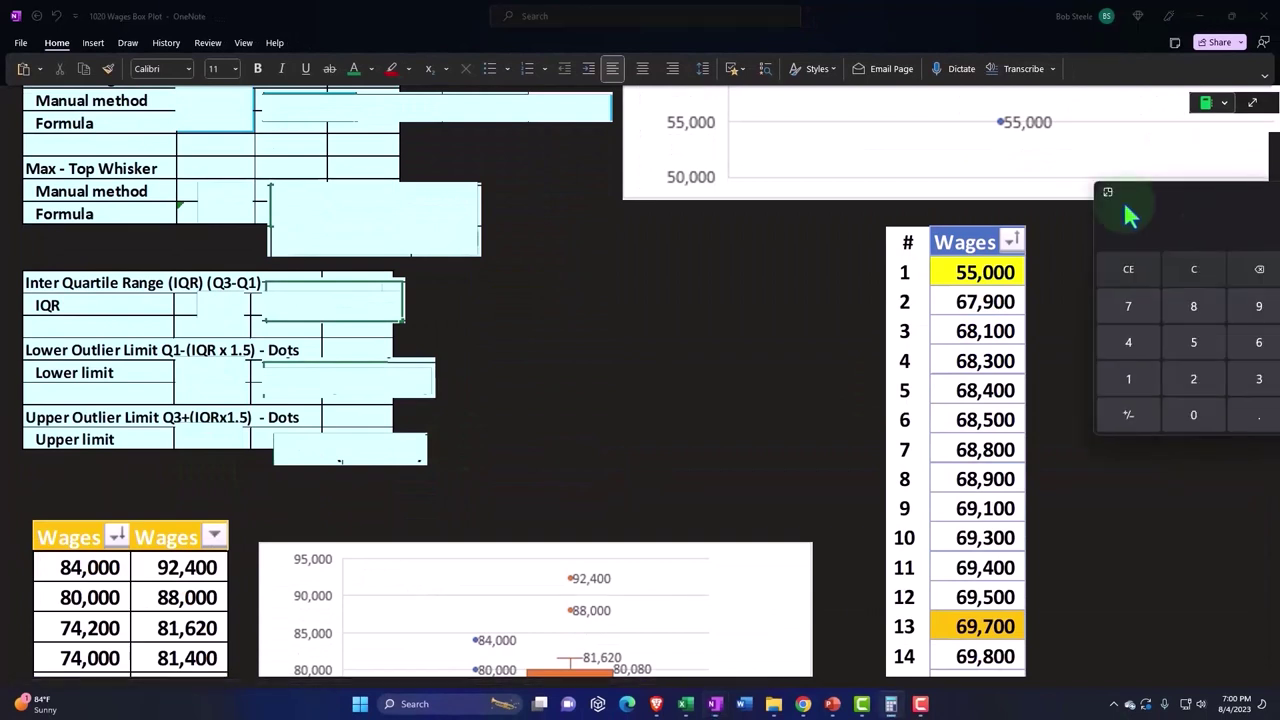
pyautogui.moveTo(1129, 262); pyautogui.dragTo(671, 250)
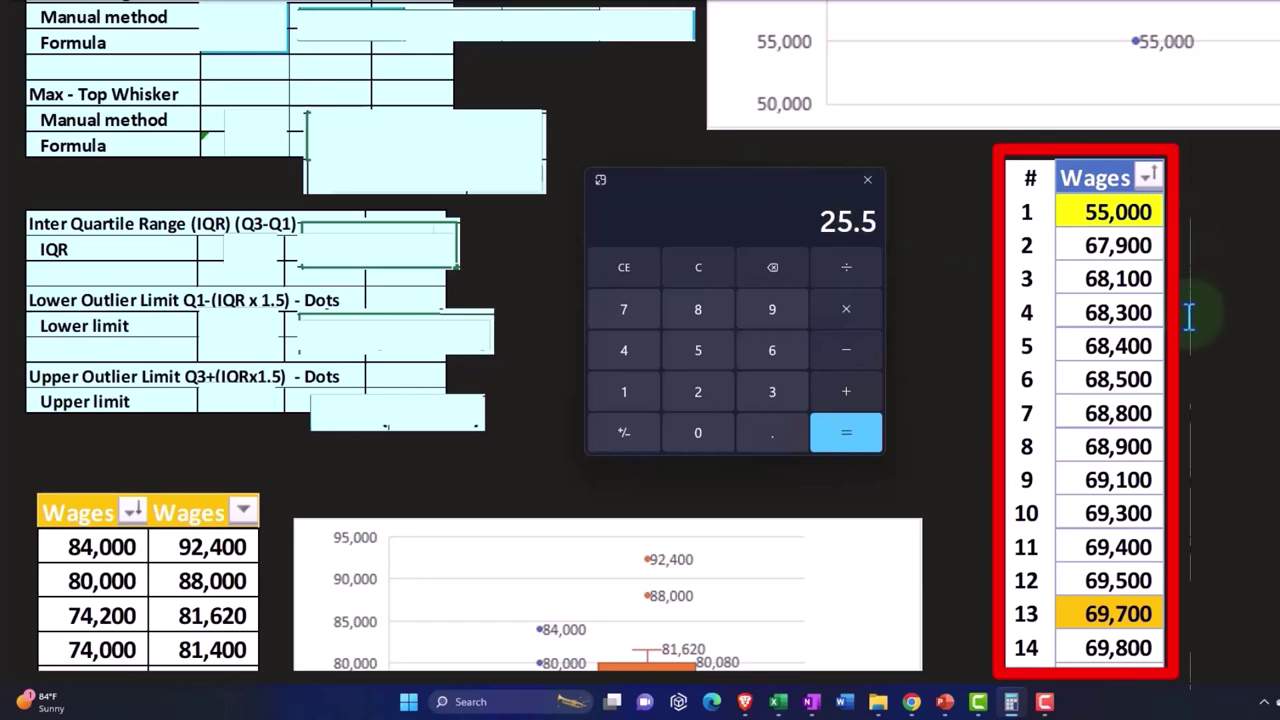
# Examine the numbered wages list from its first to its last entry to determine how many wages there are
pyautogui.scroll(-10, 1188, 320)
pyautogui.scroll(-6, 1170, 420)
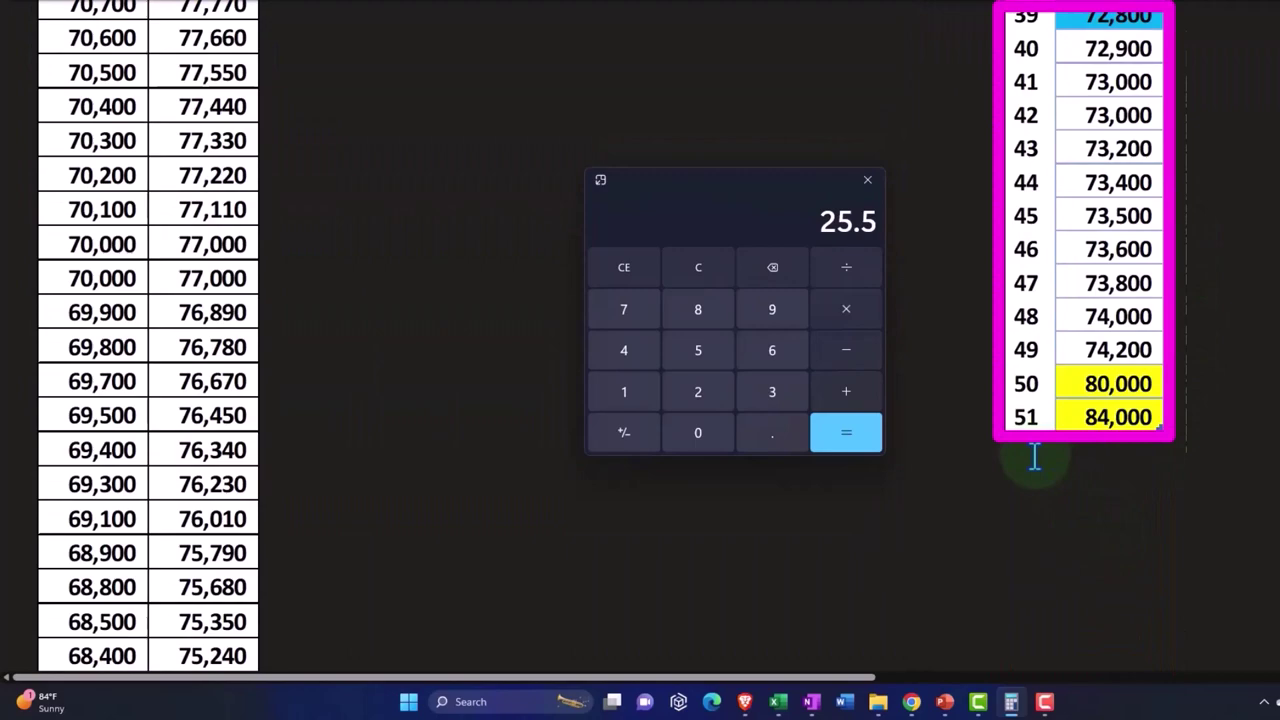
pyautogui.scroll(10, 1035, 458)
pyautogui.scroll(6, 1035, 458)
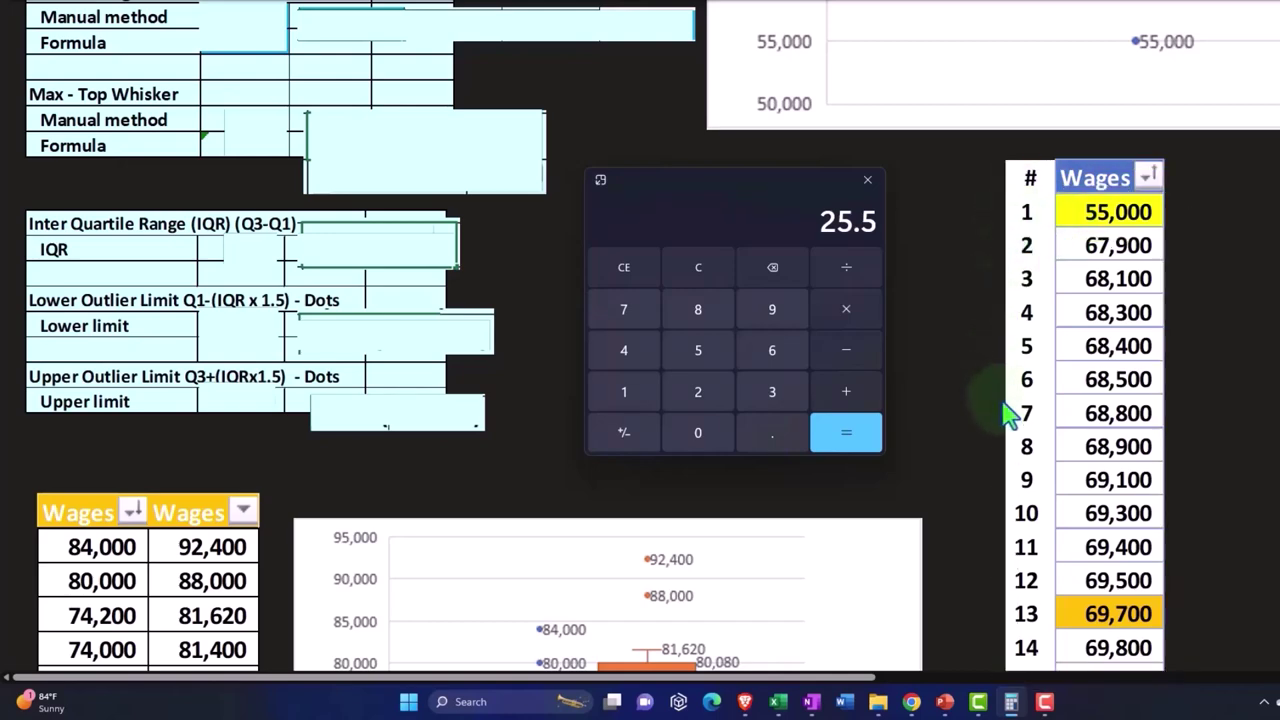
pyautogui.scroll(-9, 1012, 420)
pyautogui.scroll(-3, 1012, 425)
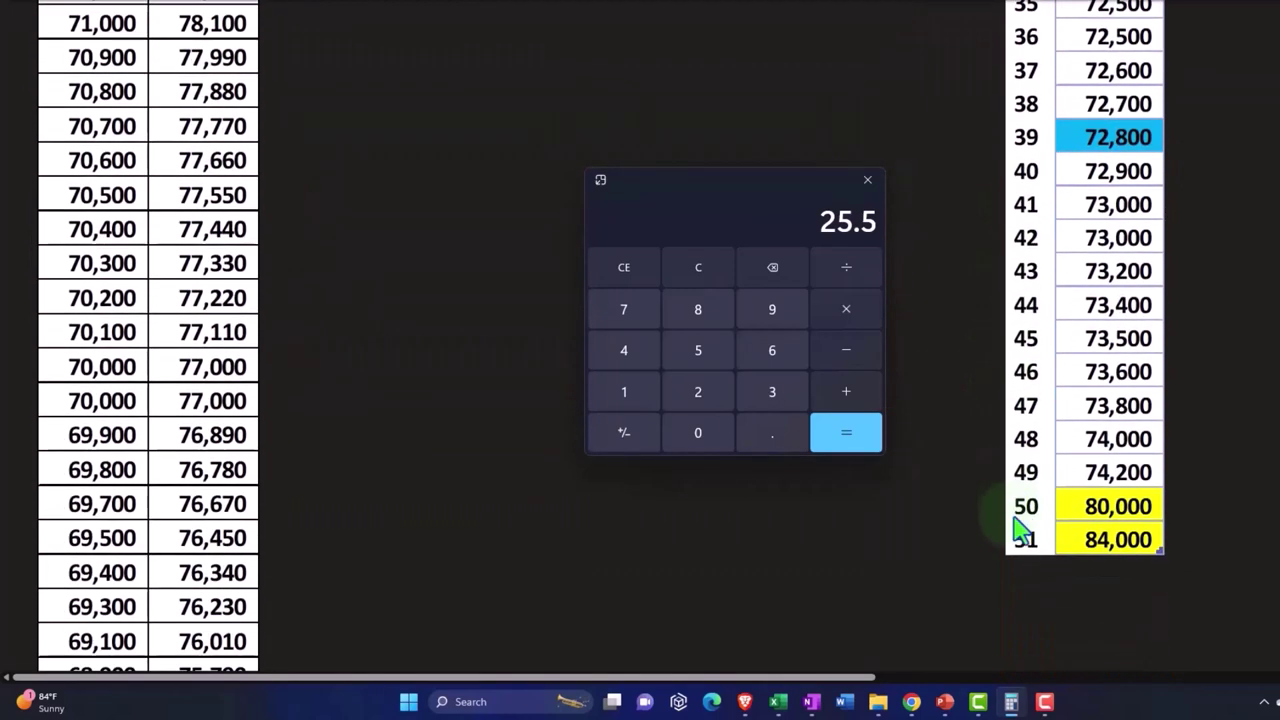
# Divide 51 by 2 in Calculator and check the green median row in the numbered wages list
pyautogui.click(715, 272)
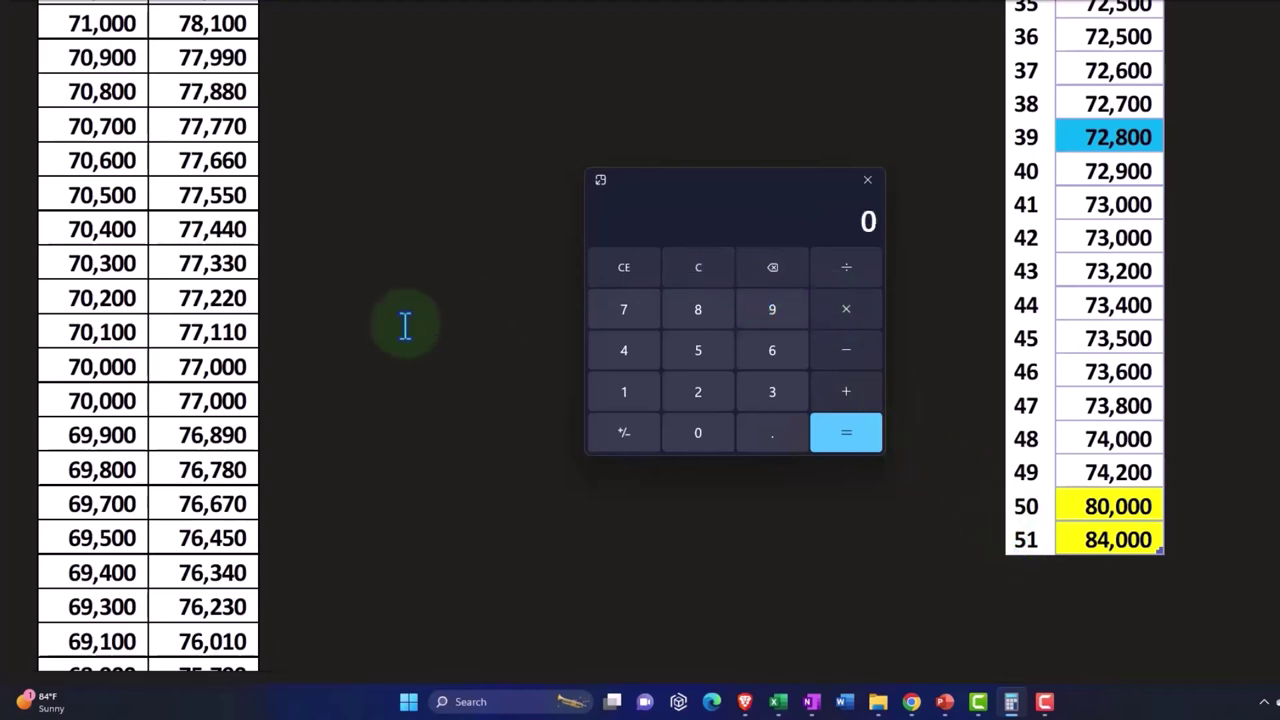
pyautogui.write('51/2')
pyautogui.press('Return')
pyautogui.scroll(6, 1020, 430)
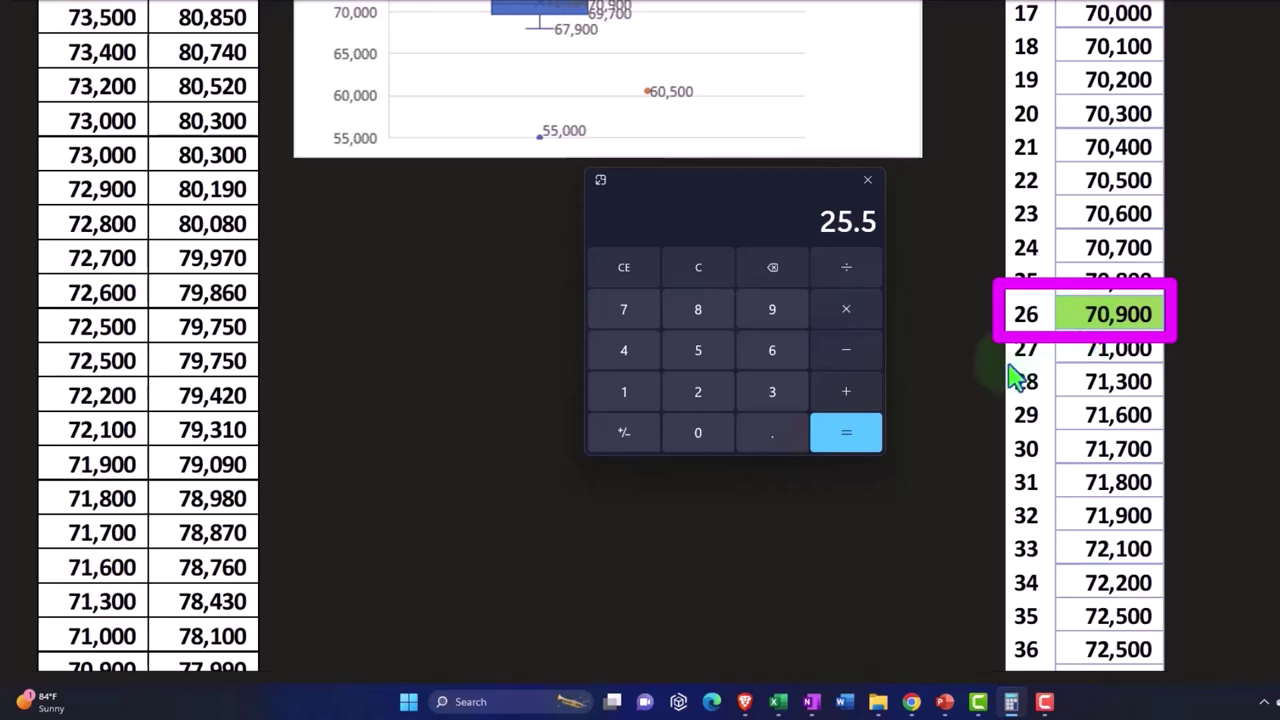
pyautogui.scroll(4, 1015, 345)
pyautogui.scroll(4, 1015, 345)
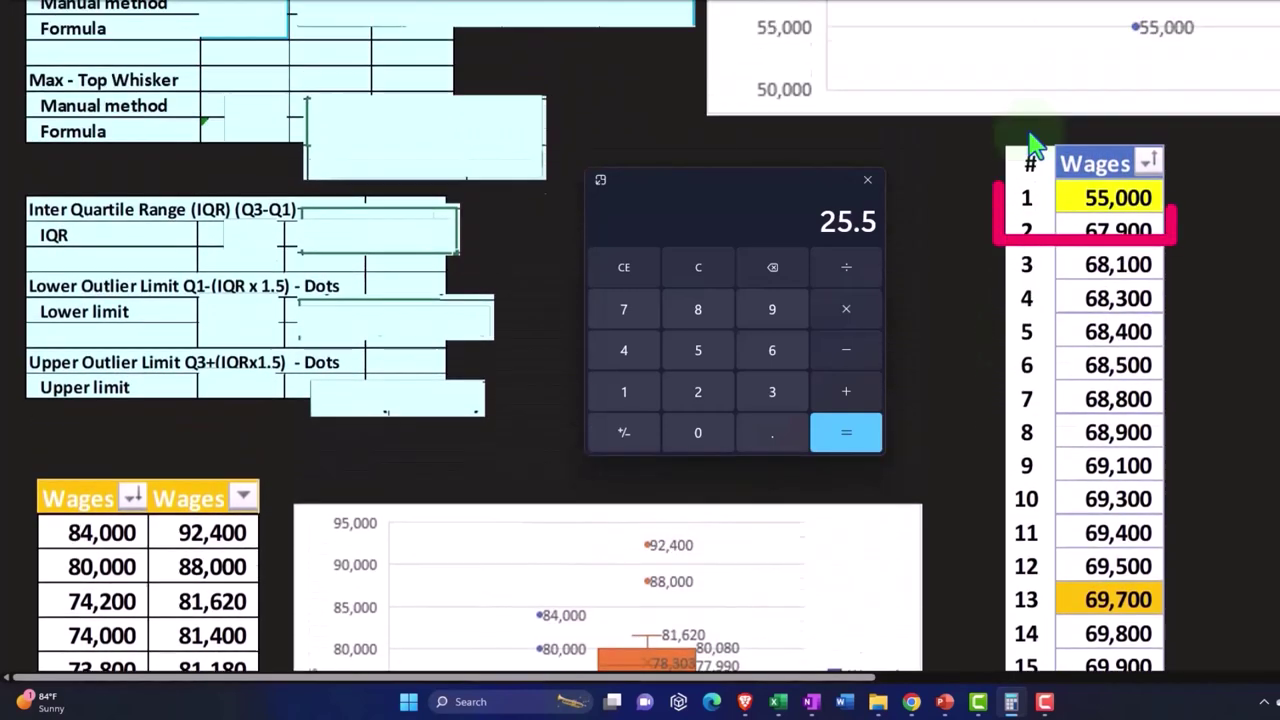
# Review the wages on both sides of the median row and calculate 51 minus 26 in Calculator
pyautogui.scroll(-6, 1050, 280)
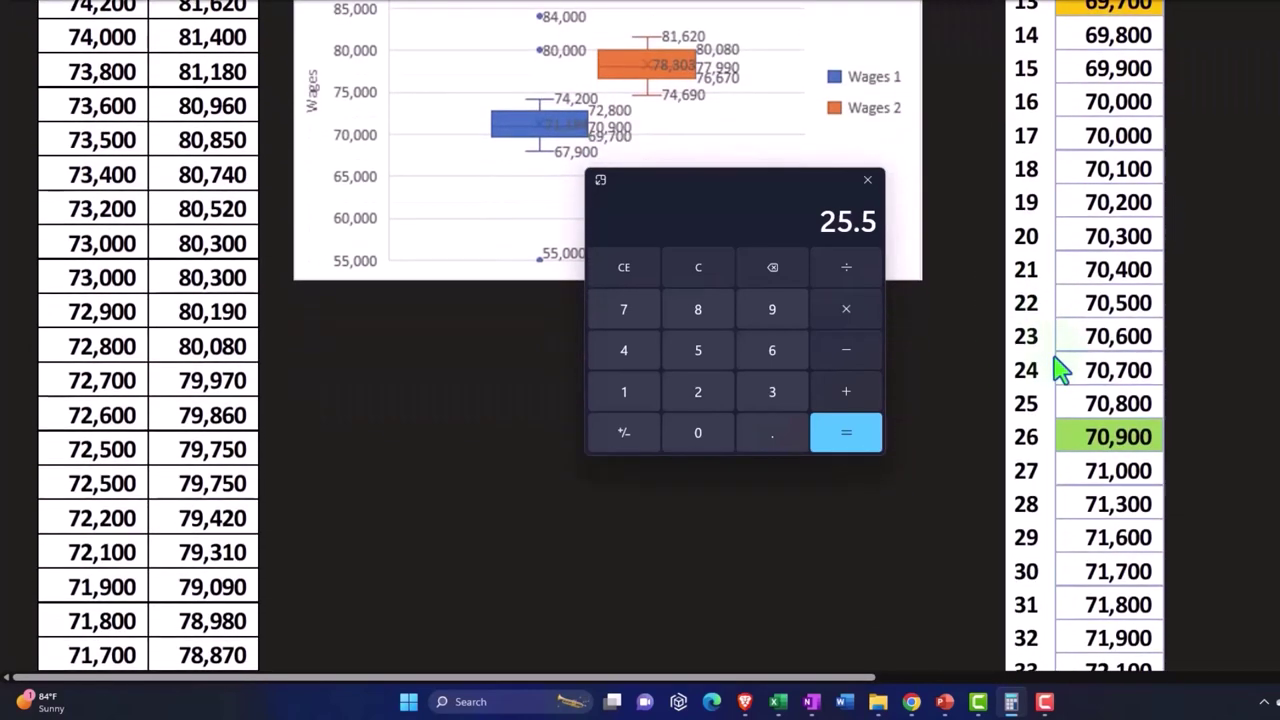
pyautogui.scroll(-5, 1055, 408)
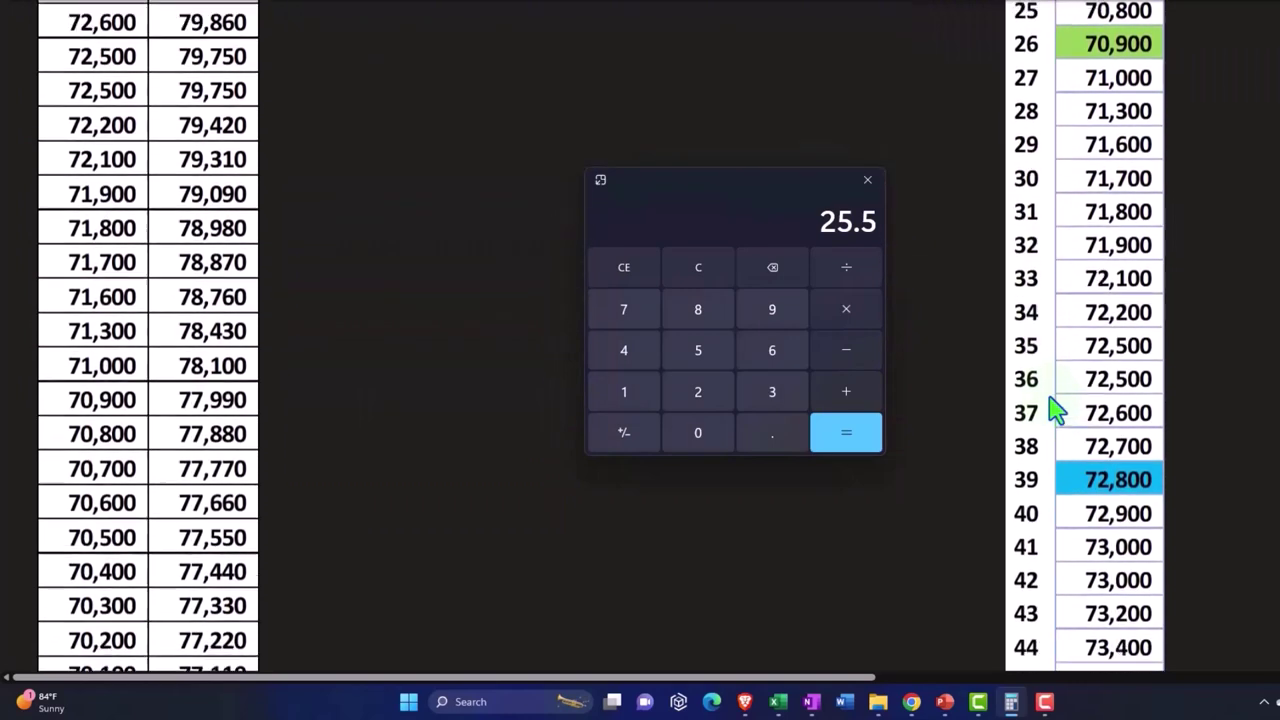
pyautogui.click(705, 278)
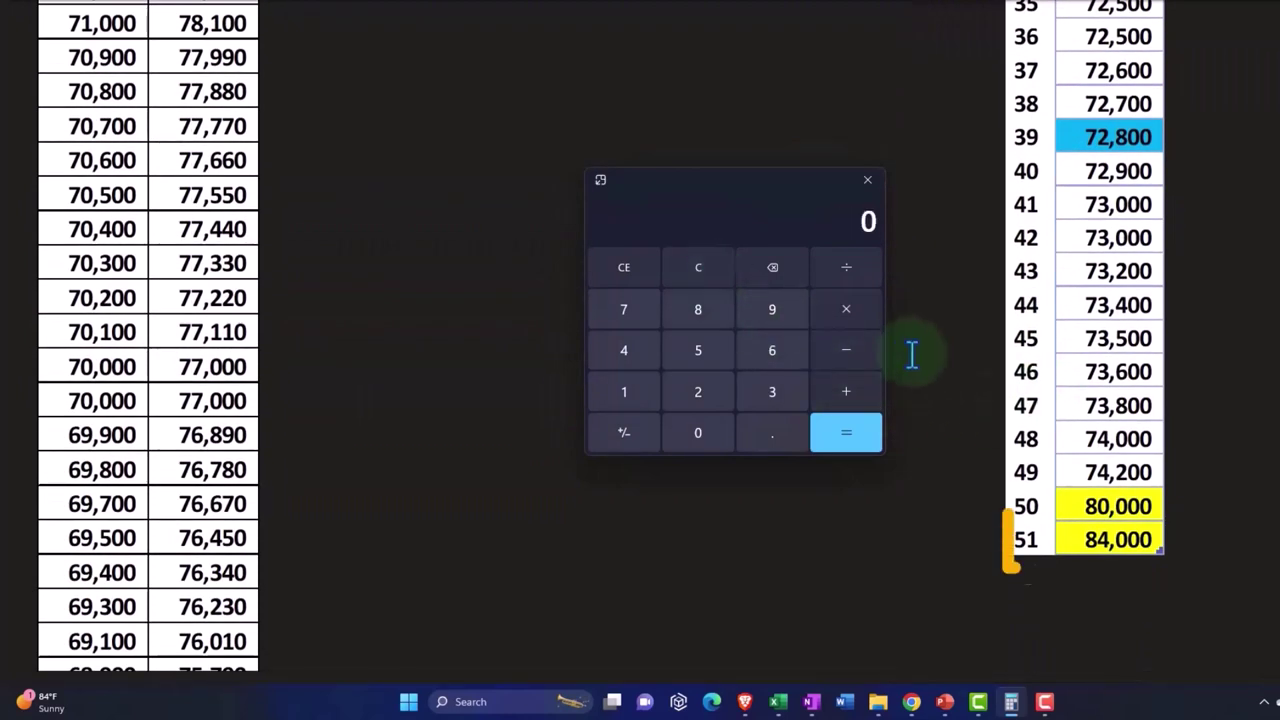
pyautogui.write('51')
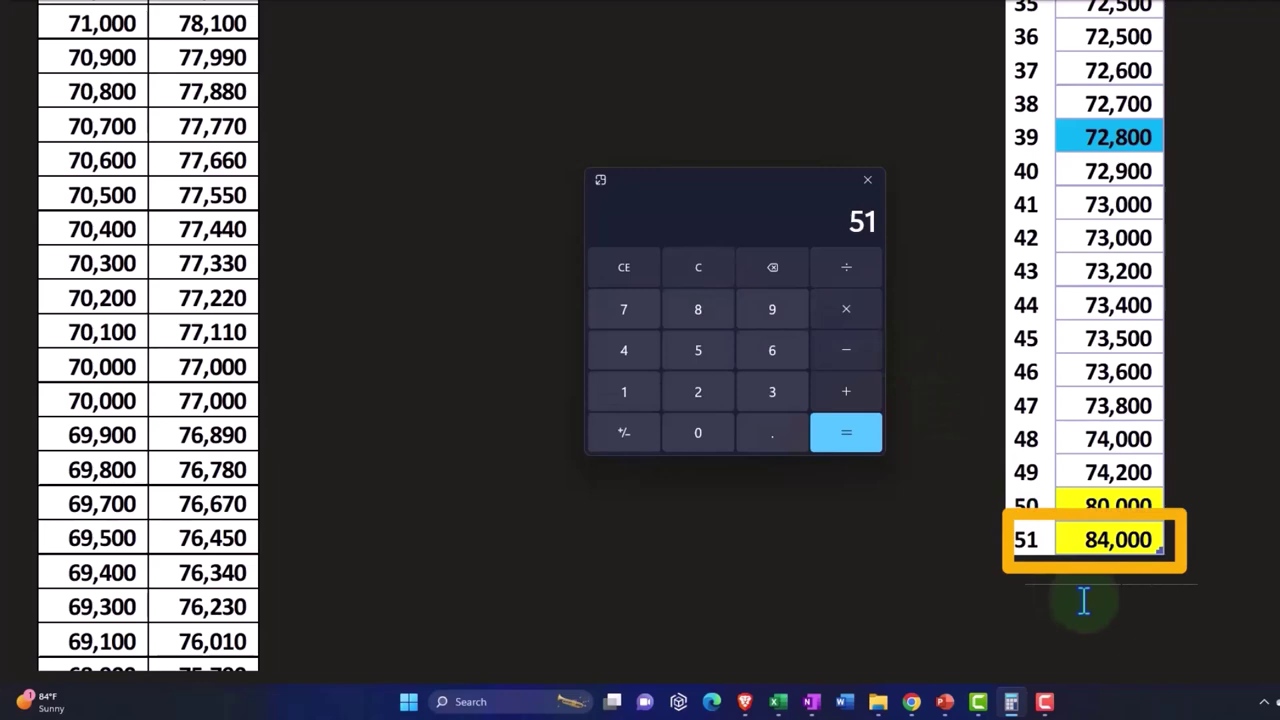
pyautogui.scroll(4, 1046, 571)
pyautogui.scroll(2, 1043, 570)
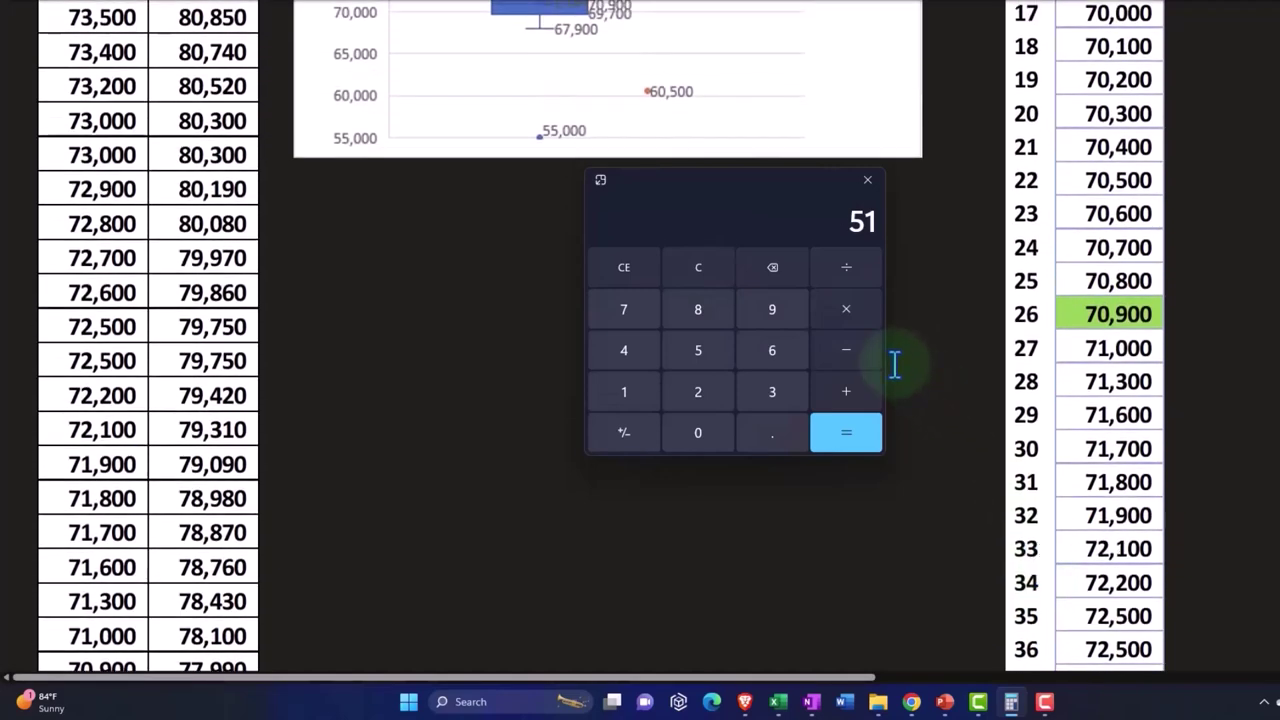
pyautogui.click(858, 350)
pyautogui.write('26')
pyautogui.press('Return')
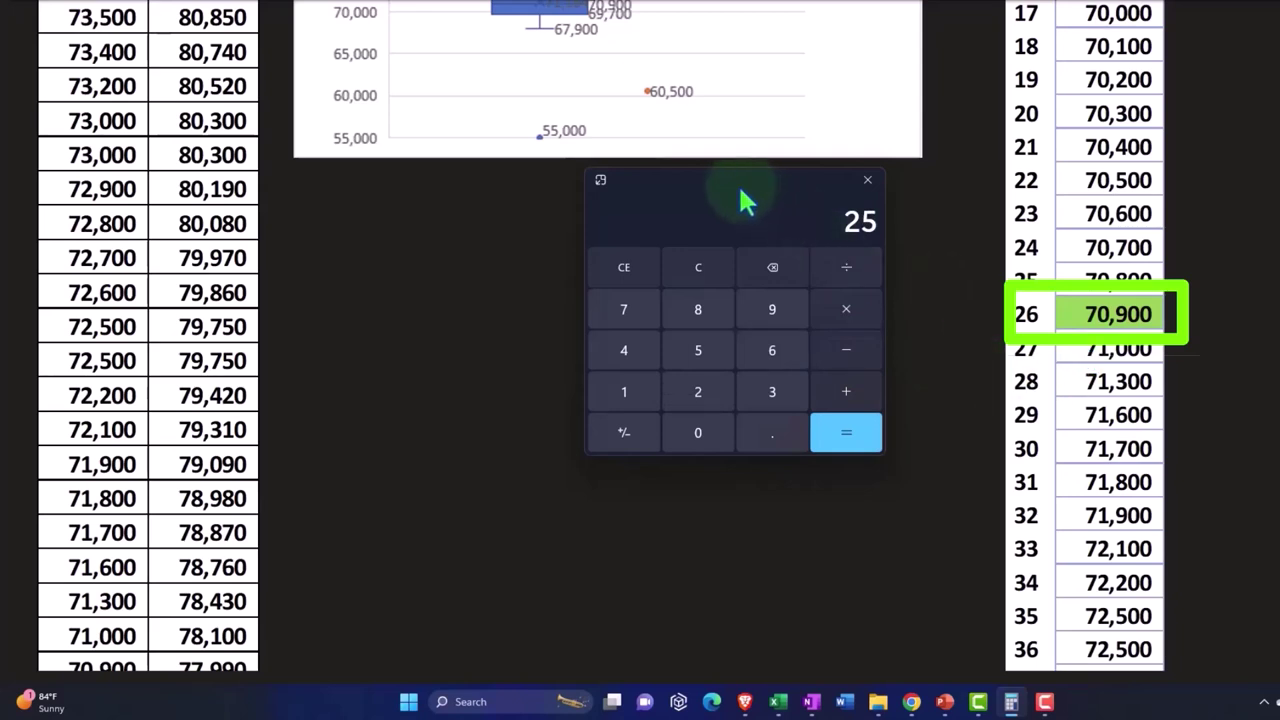
# Close Calculator and remove the blank cover images hiding the QUARTILE.EXC and MEDIAN formulas of the Median Q2 section
pyautogui.hotkey('alt', 'F4')
pyautogui.scroll(8, 549, 387)
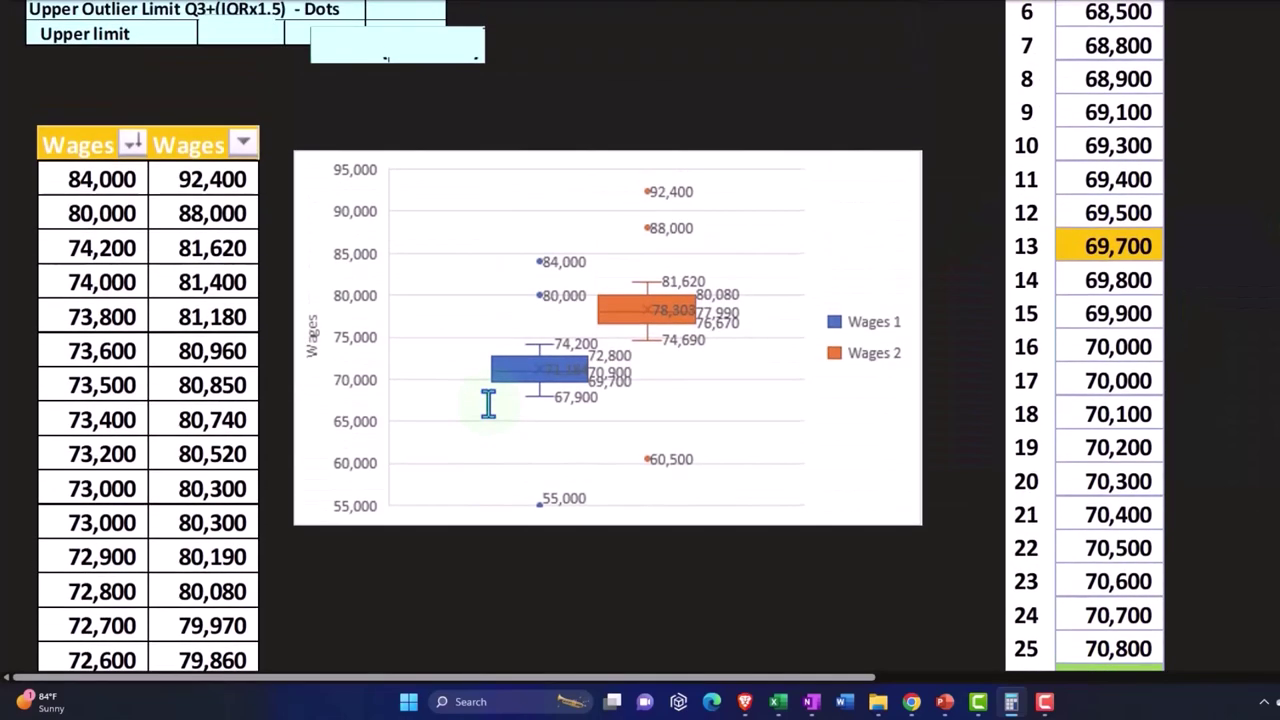
pyautogui.scroll(4, 489, 405)
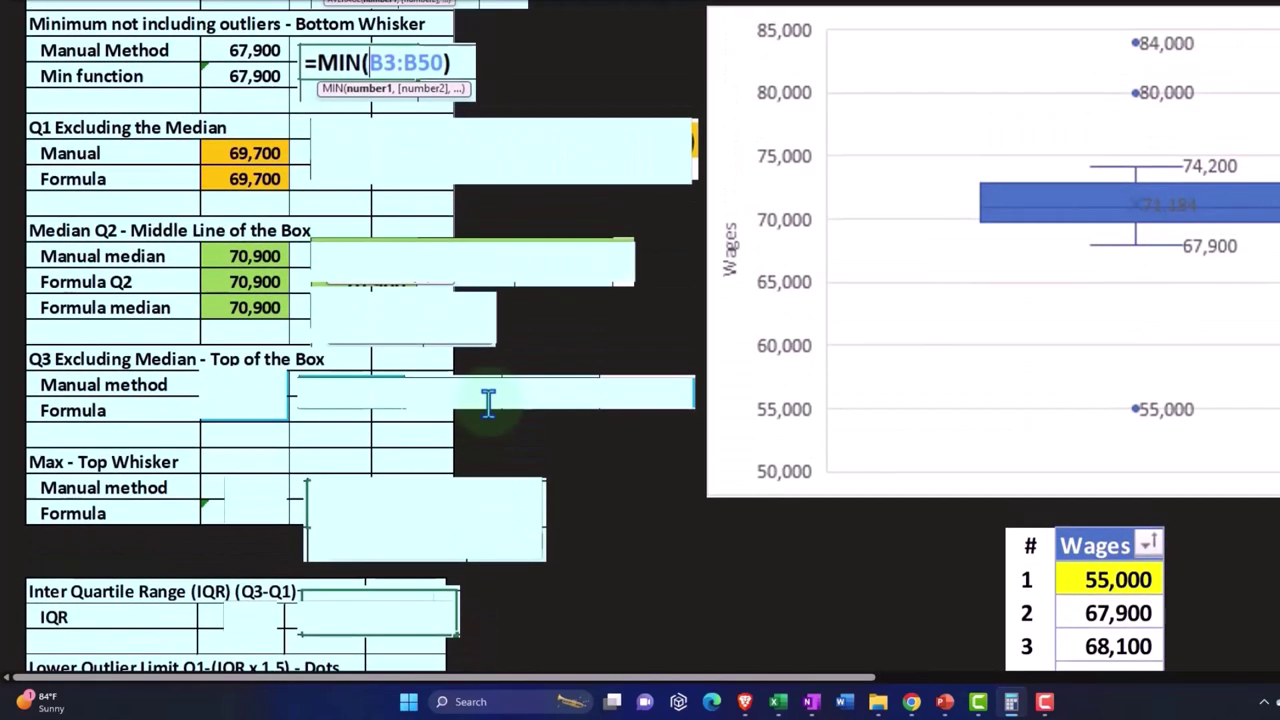
pyautogui.scroll(2, 491, 412)
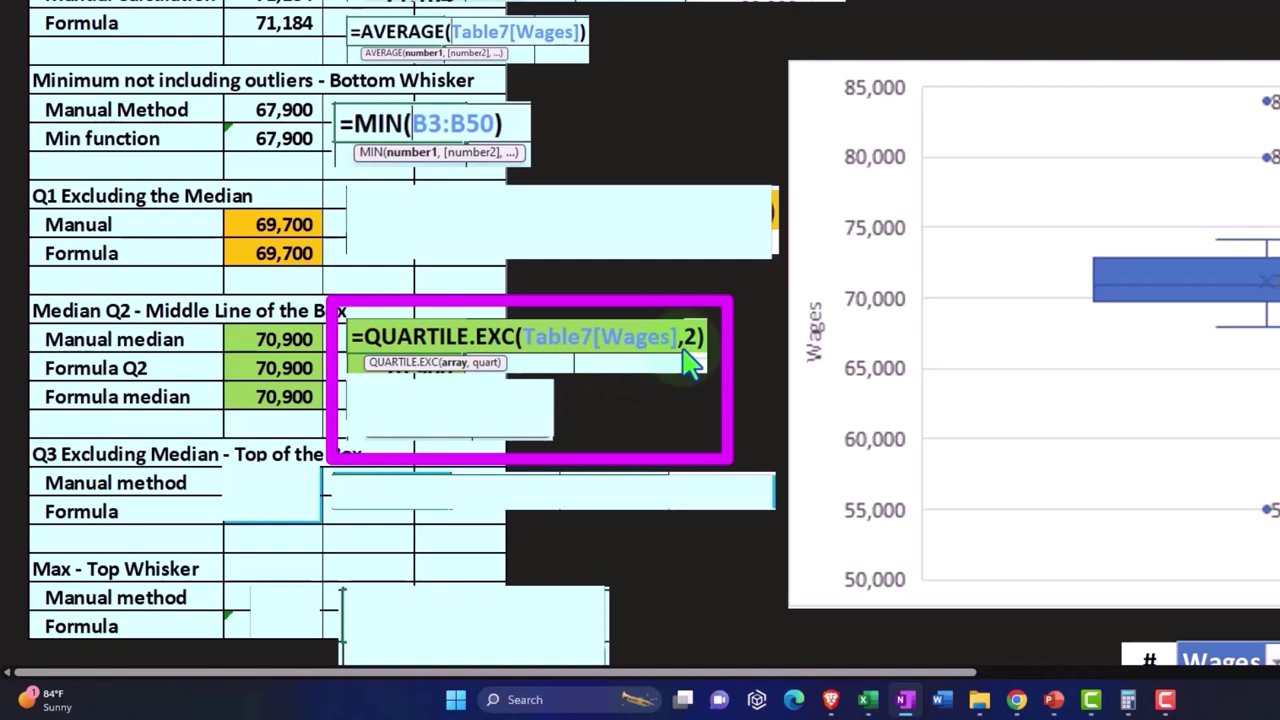
pyautogui.click(455, 410)
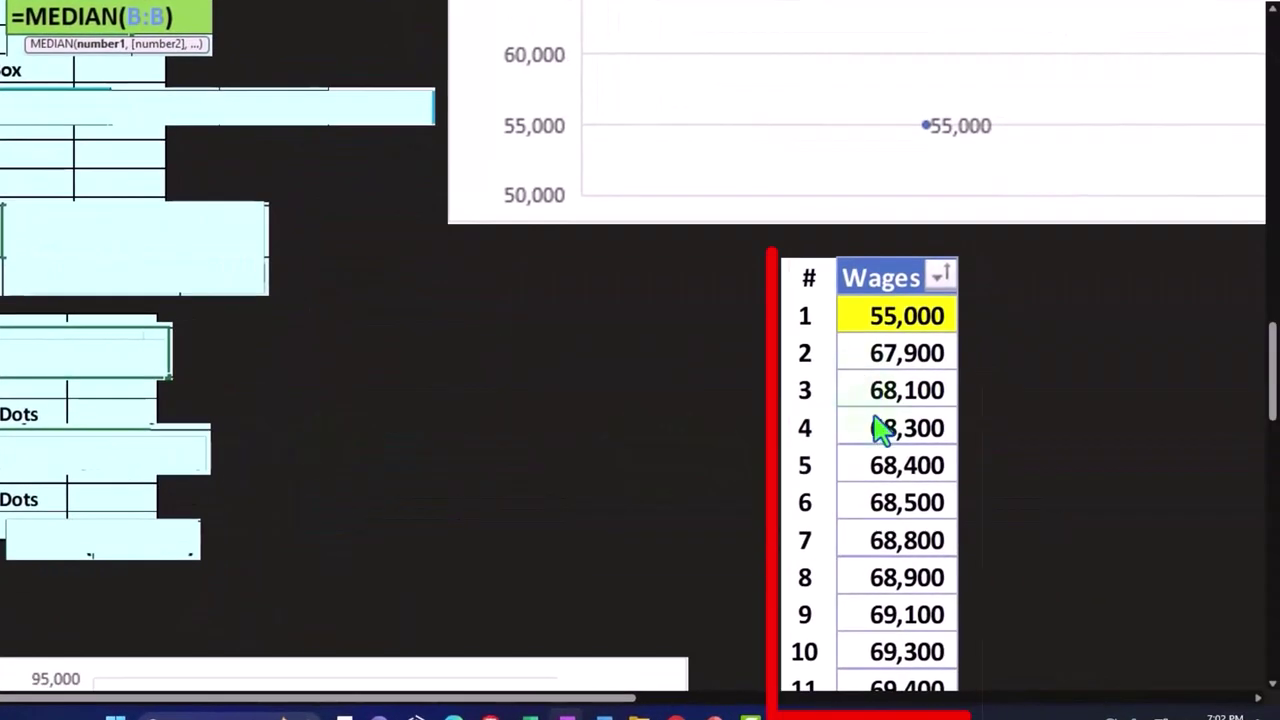
pyautogui.scroll(5, 880, 430)
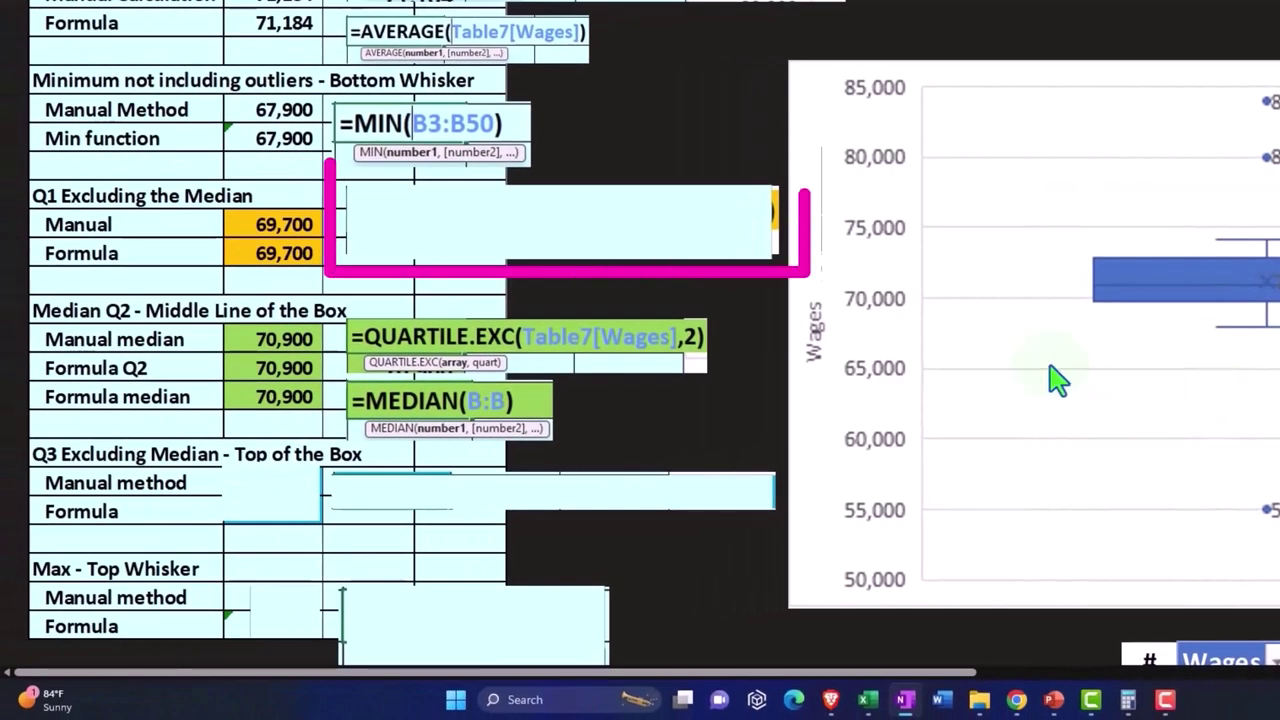
# Remove the cover image hiding the Q1 QUARTILE.EXC formula and locate the orange Q1 row and green median row in the numbered wages list
pyautogui.click(560, 235)
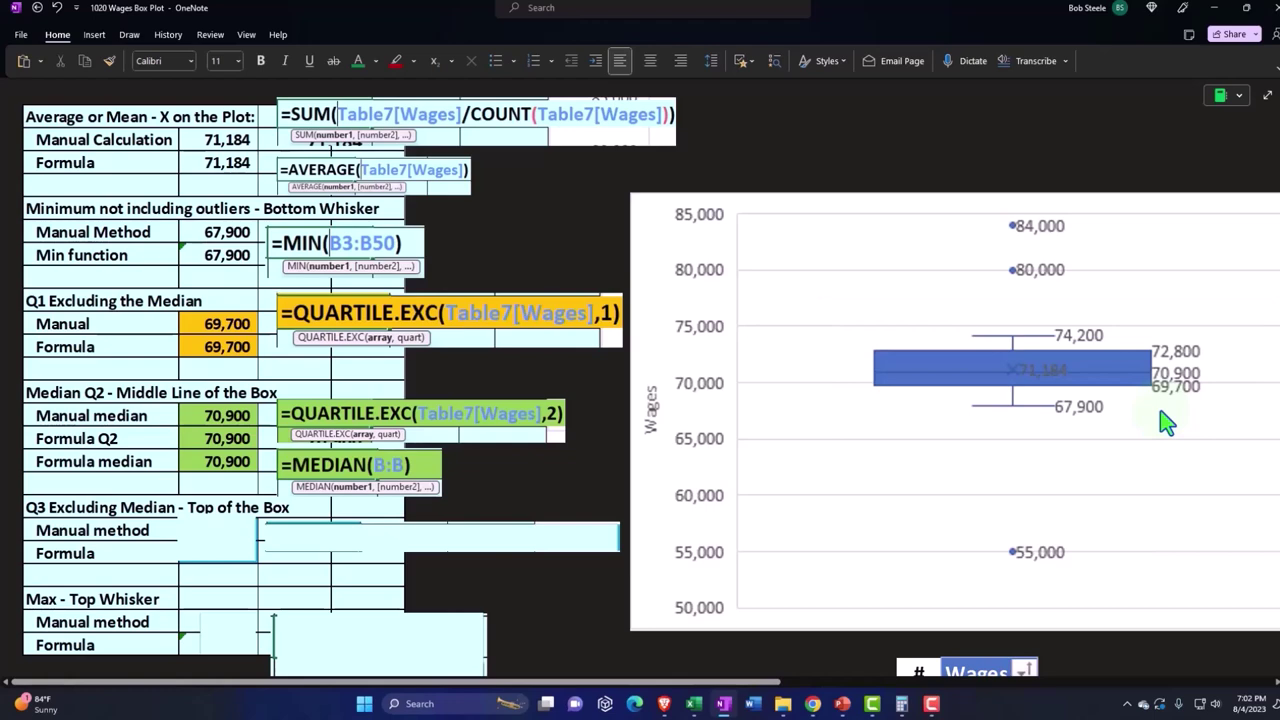
pyautogui.scroll(-10, 1165, 420)
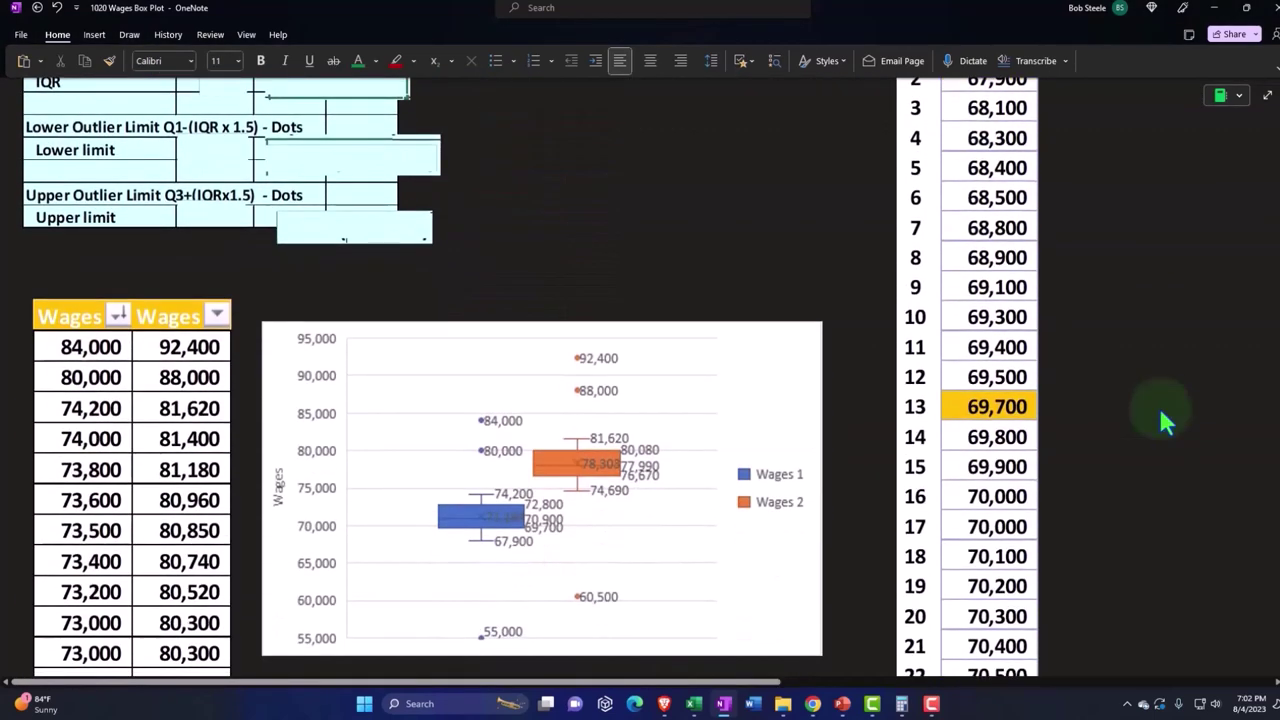
pyautogui.scroll(-5, 1160, 410)
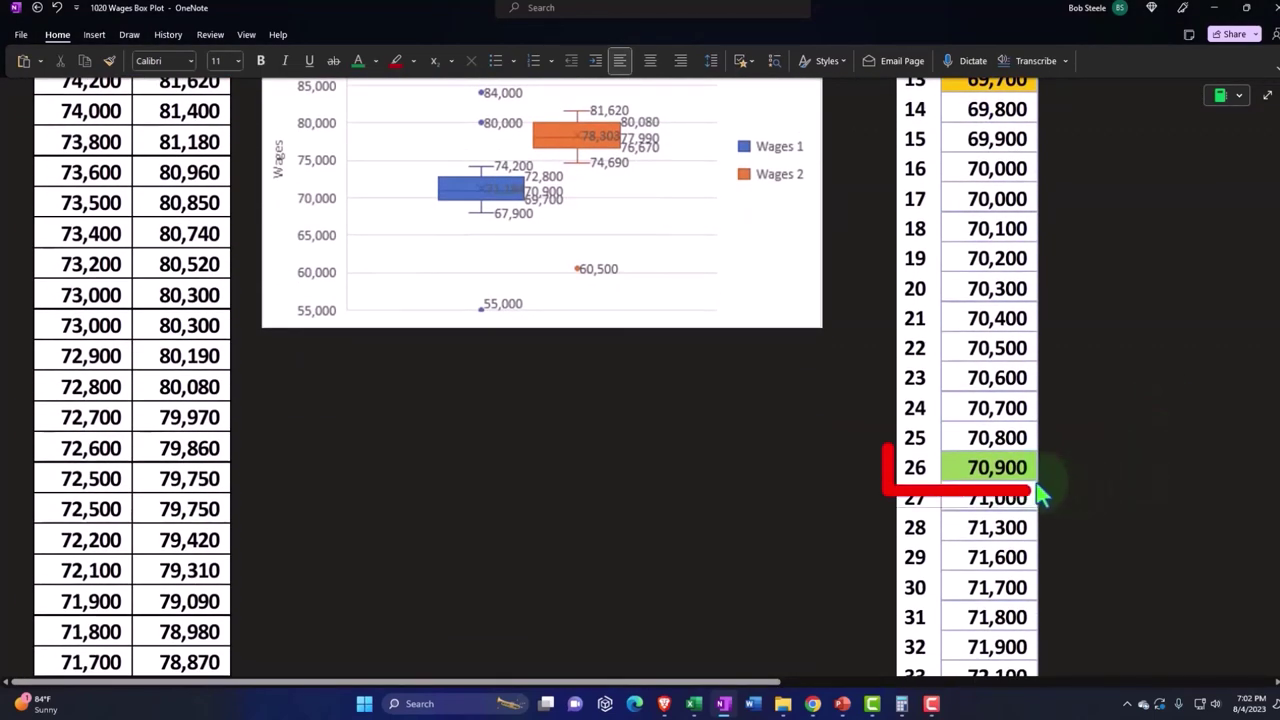
pyautogui.scroll(4, 1075, 485)
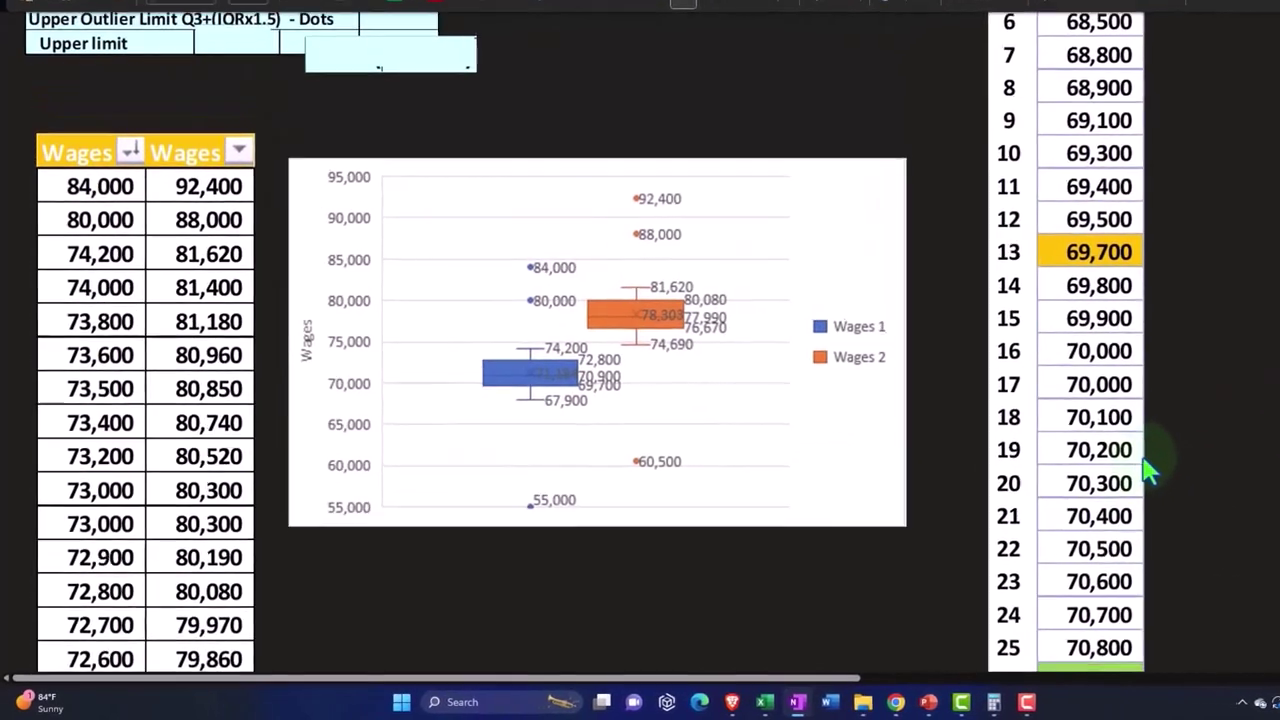
# Review the wages from row 1 to the green median row 26 to see which entries lie below the median
pyautogui.scroll(2, 1148, 470)
pyautogui.scroll(-4, 1150, 460)
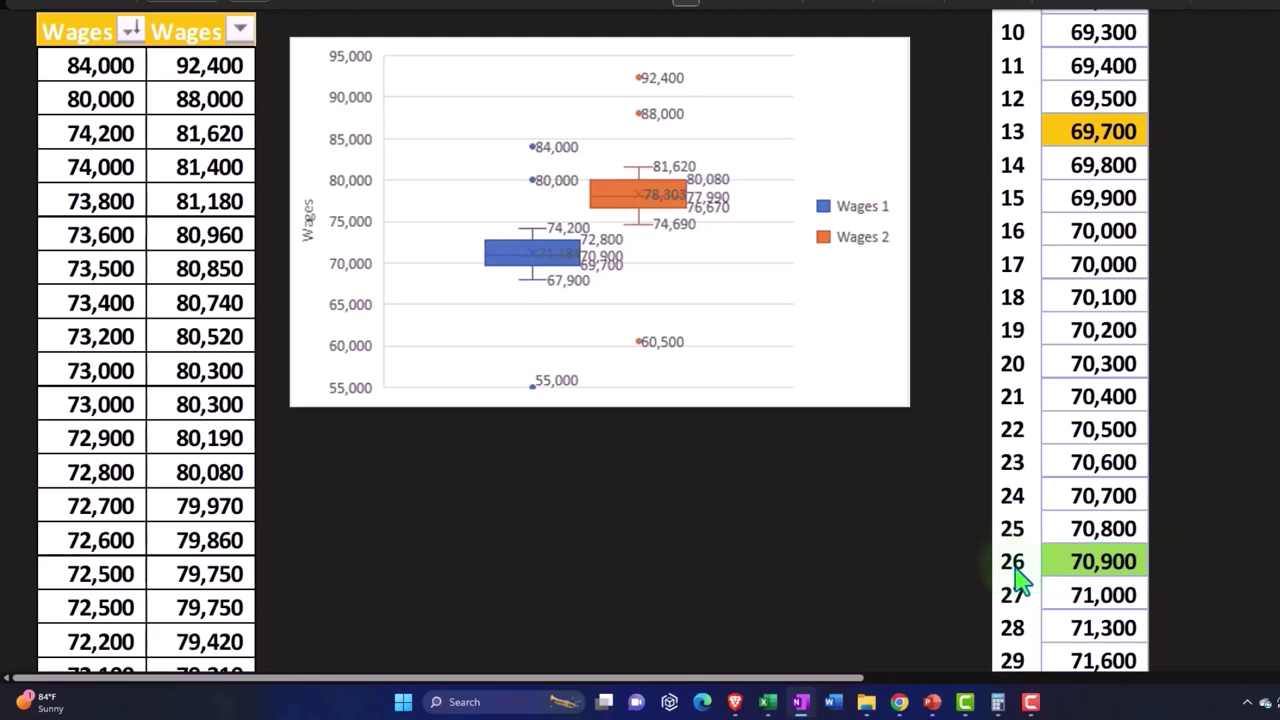
pyautogui.scroll(6, 1015, 578)
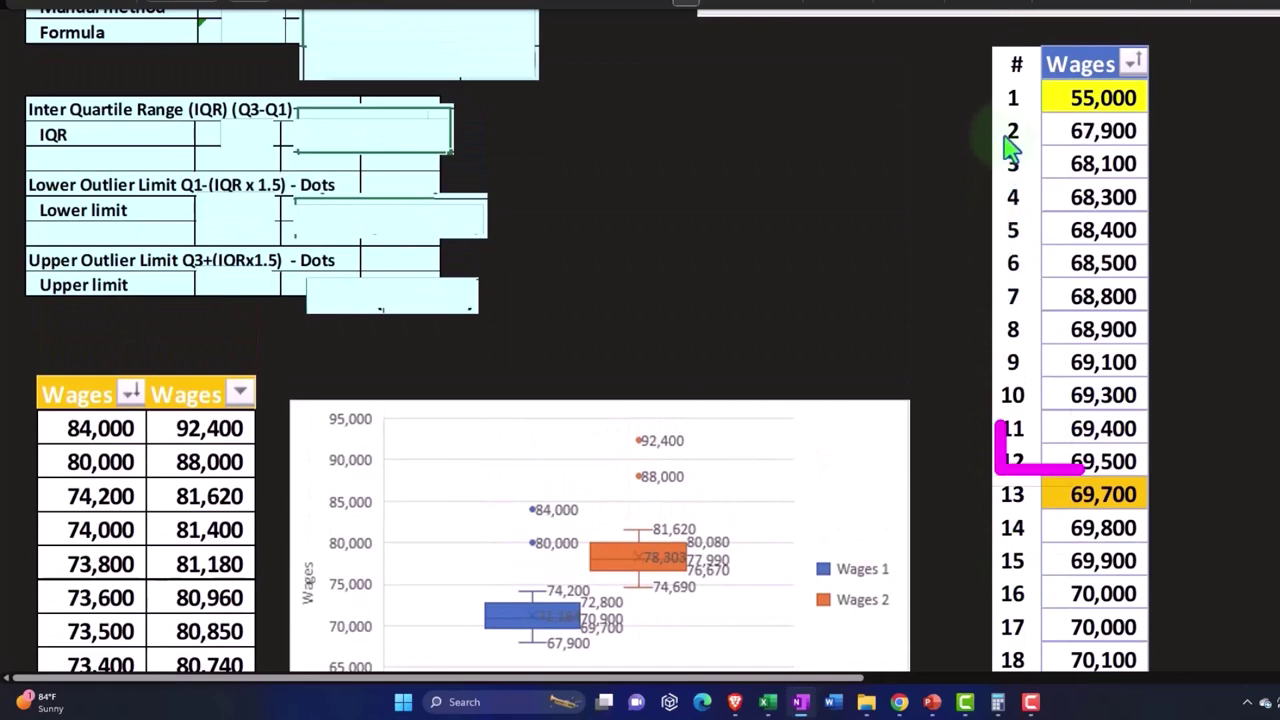
pyautogui.scroll(-8, 1030, 300)
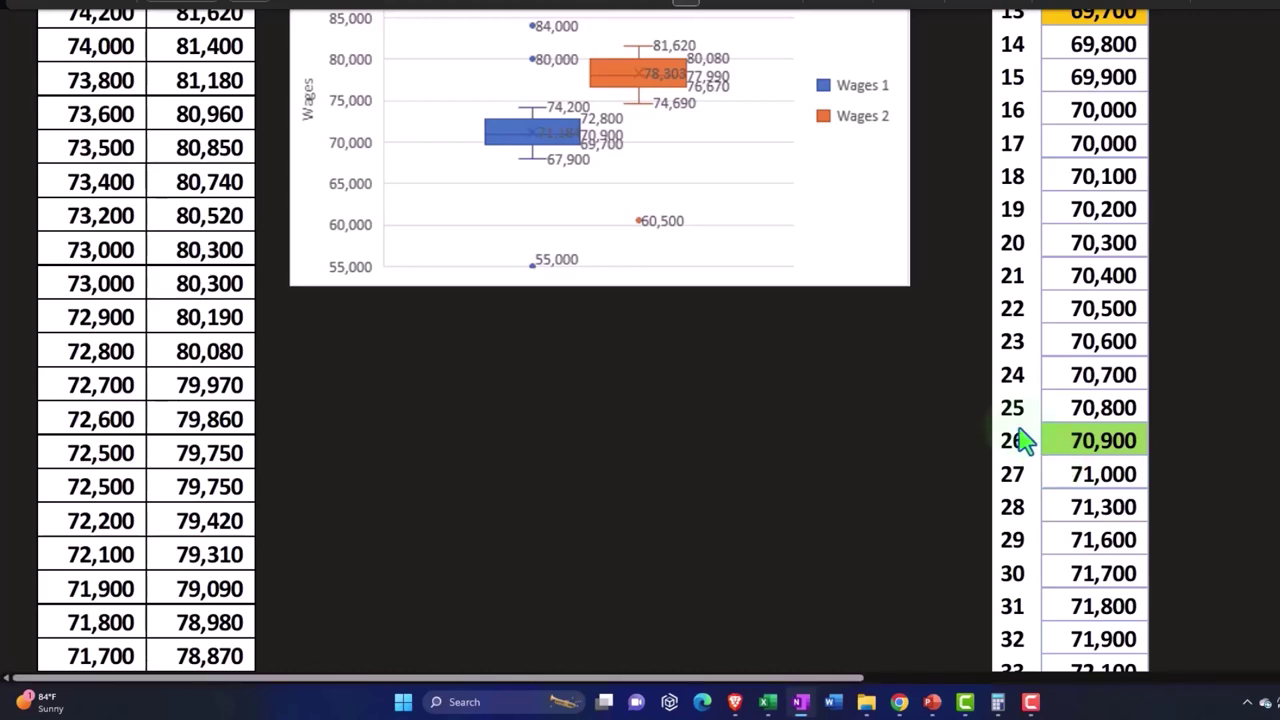
pyautogui.scroll(5, 1025, 440)
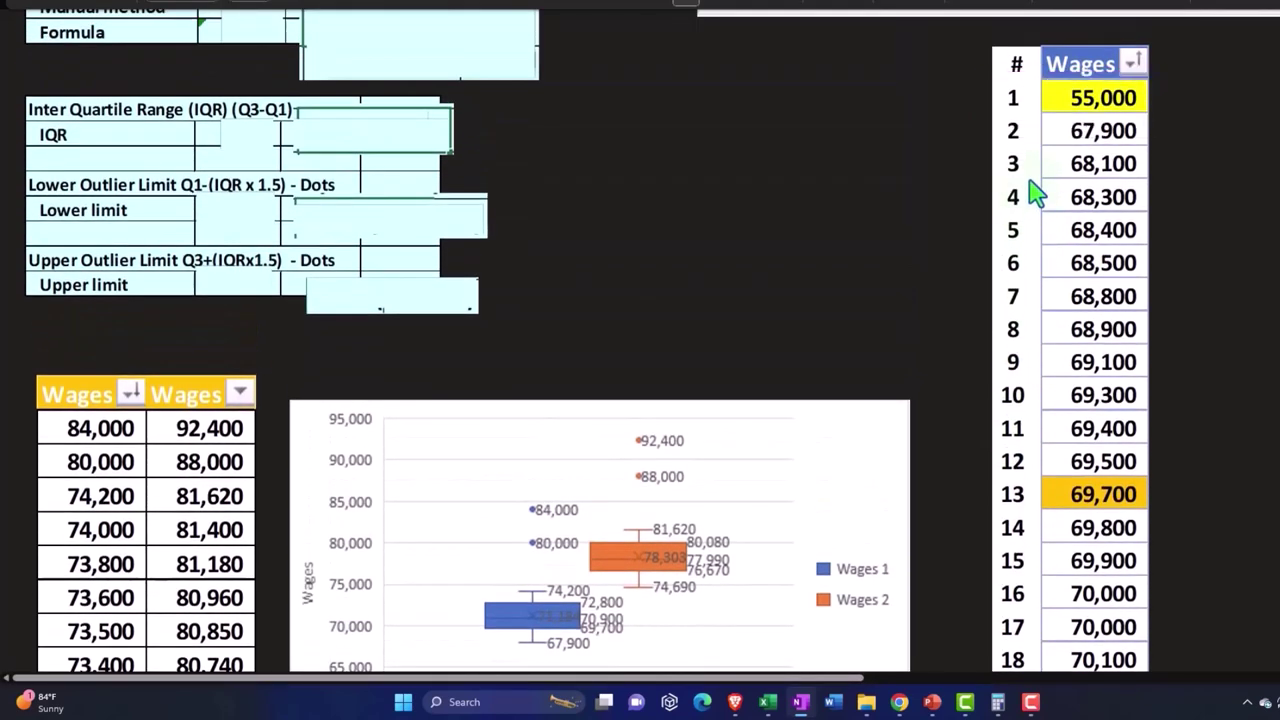
pyautogui.scroll(-3, 1010, 343)
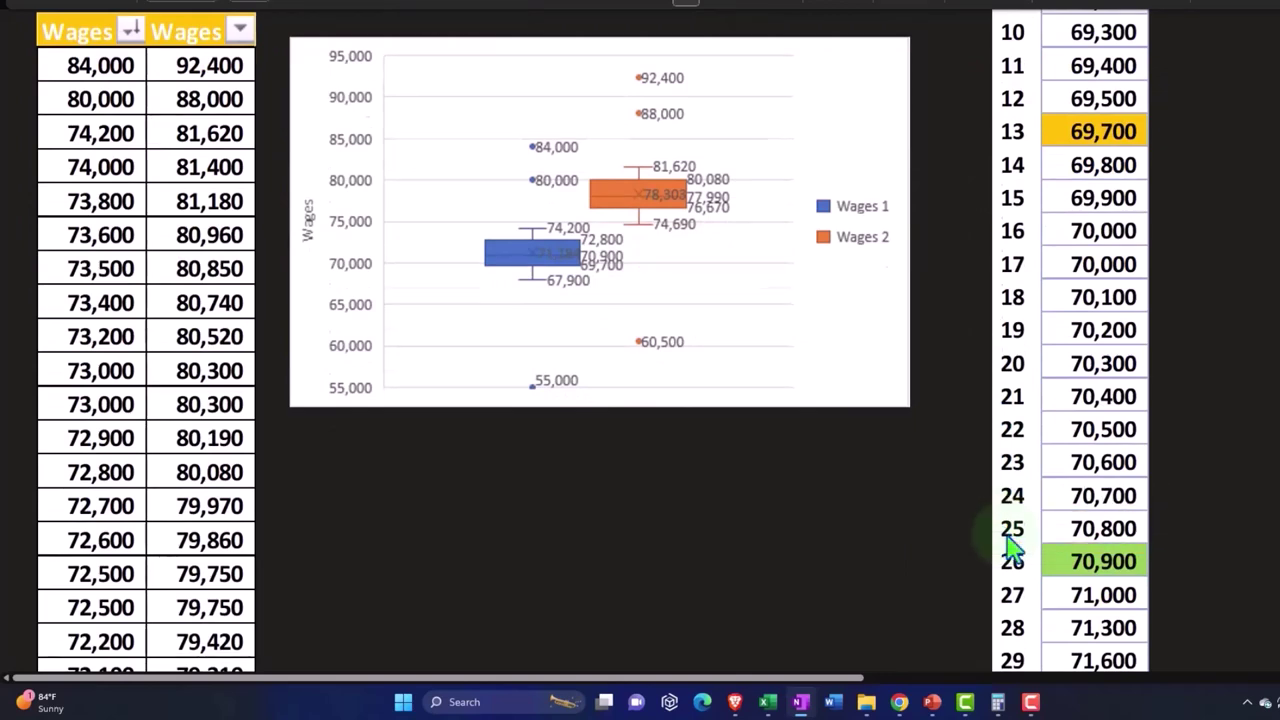
pyautogui.scroll(1, 1012, 545)
# Divide 25 by 2 in Calculator and move its window clear of the numbered wages list
pyautogui.press('XF86Calculator')
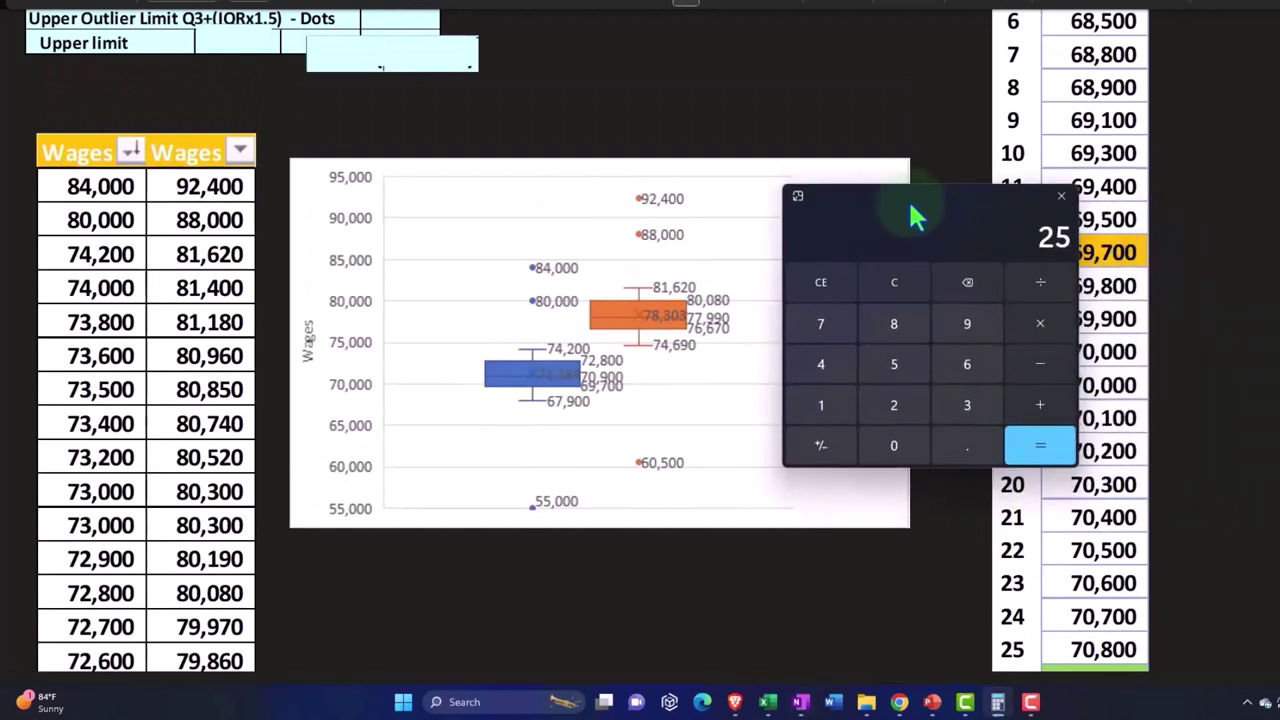
pyautogui.click(849, 268)
pyautogui.write('25')
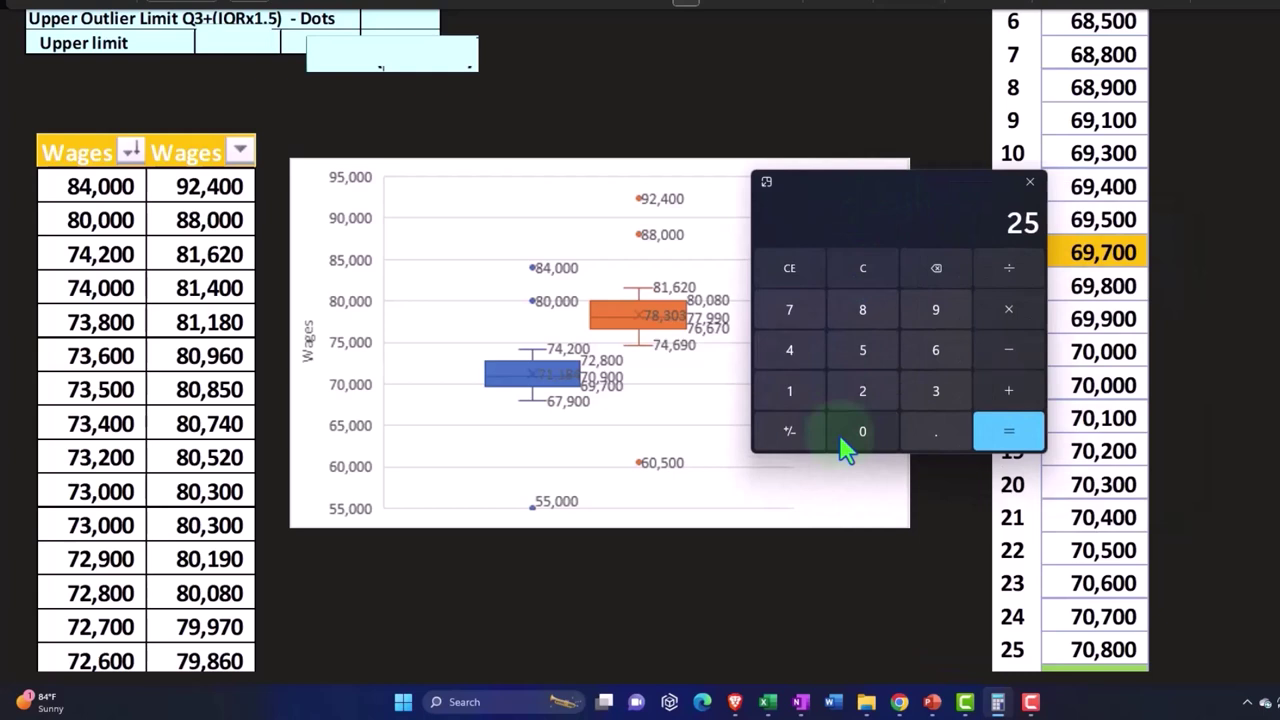
pyautogui.write('/2')
pyautogui.press('Return')
pyautogui.moveTo(934, 220); pyautogui.dragTo(824, 186)
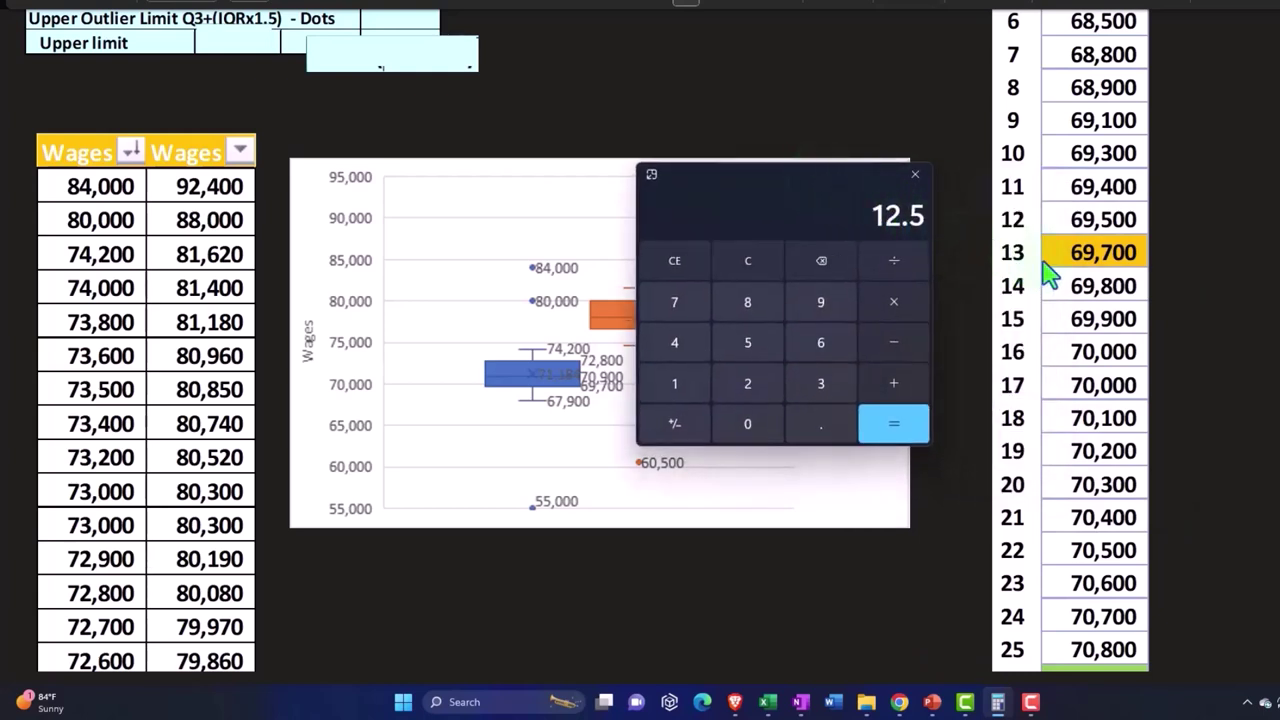
# Check the orange Q1 row 13 against the first and median rows of the wages list, clearing the Calculator result
pyautogui.scroll(1, 1047, 274)
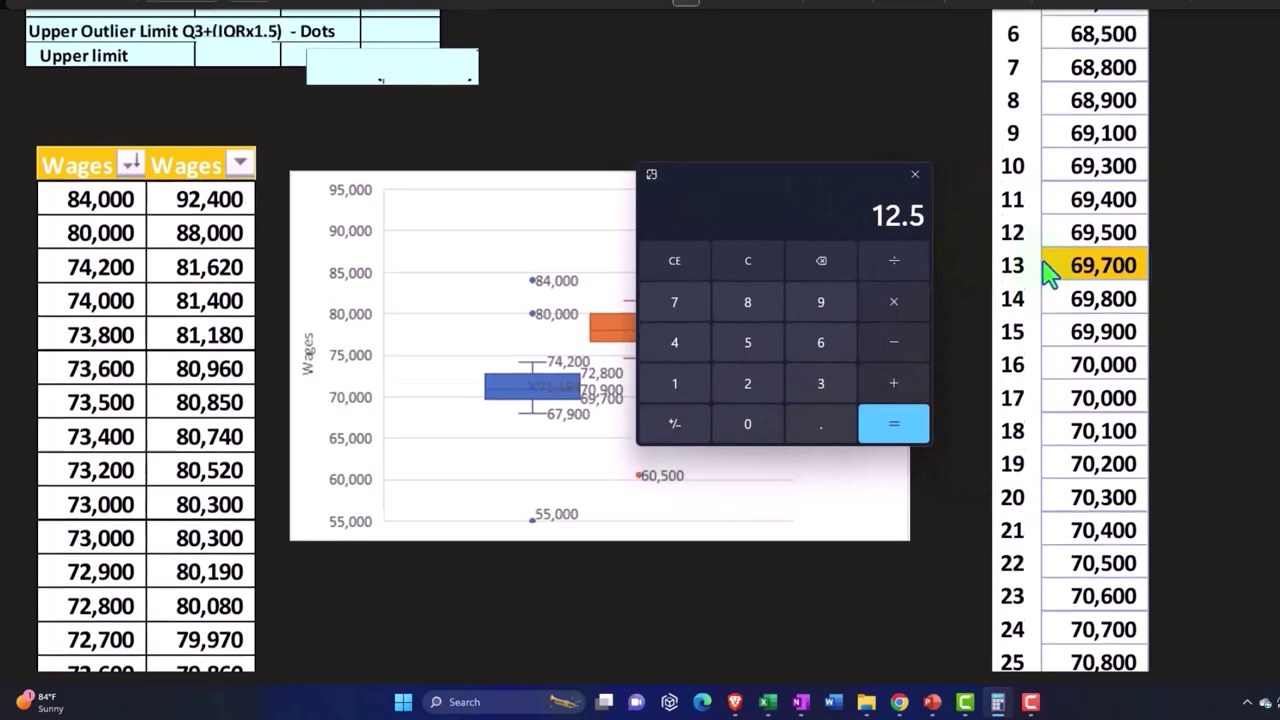
pyautogui.scroll(3, 1047, 274)
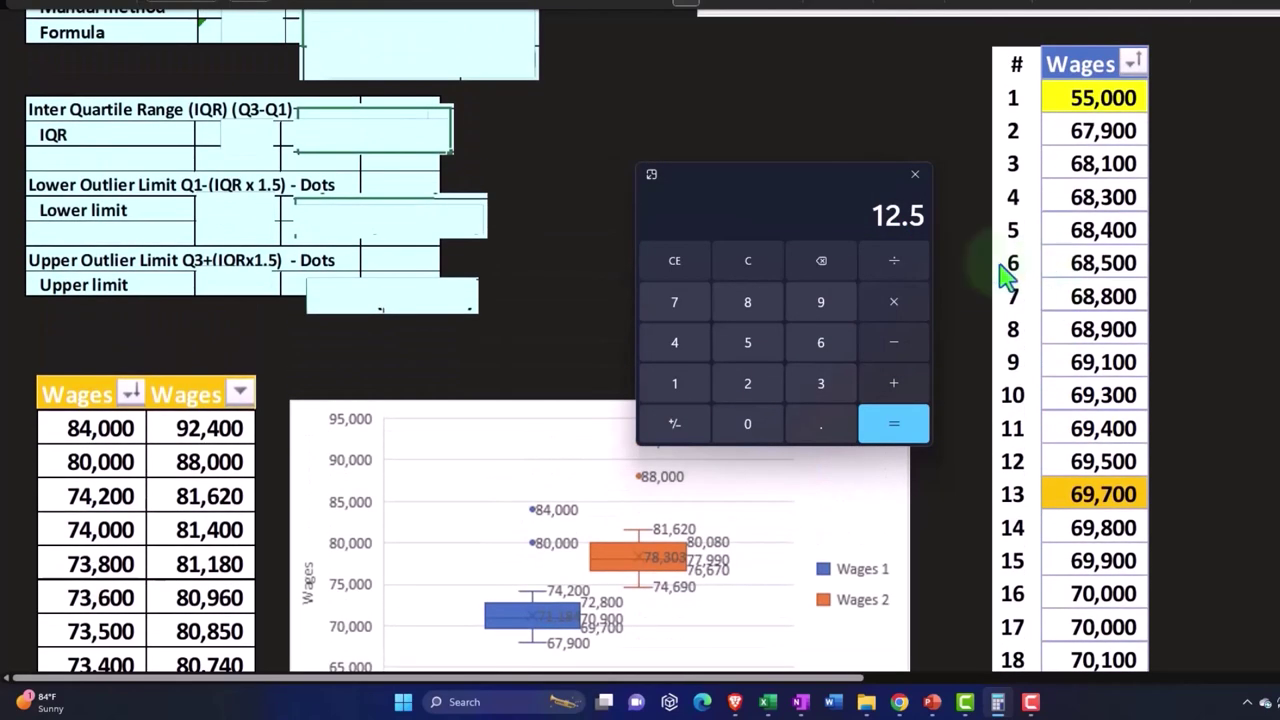
pyautogui.click(761, 262)
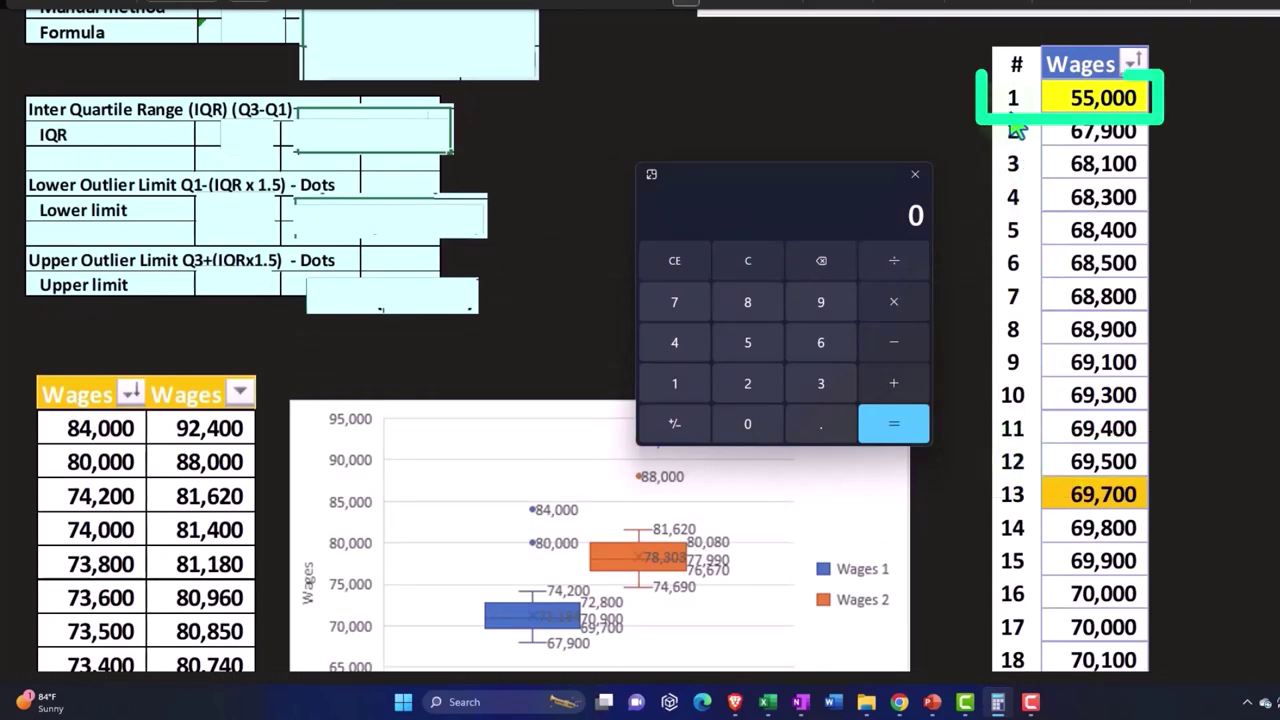
pyautogui.scroll(-1, 1048, 450)
pyautogui.scroll(-4, 1048, 447)
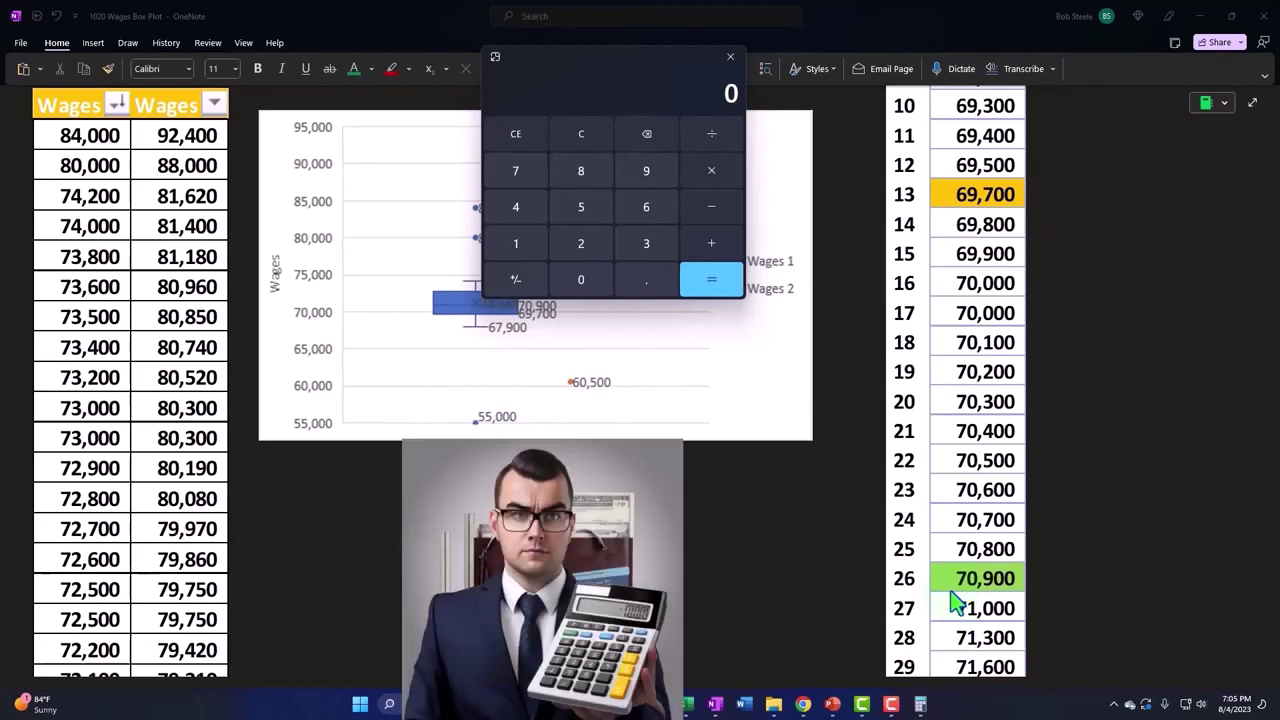
# Move Calculator out of the way and remove the cover image hiding the manual and formula values of the Q3 section
pyautogui.moveTo(623, 66); pyautogui.dragTo(1279, 275)
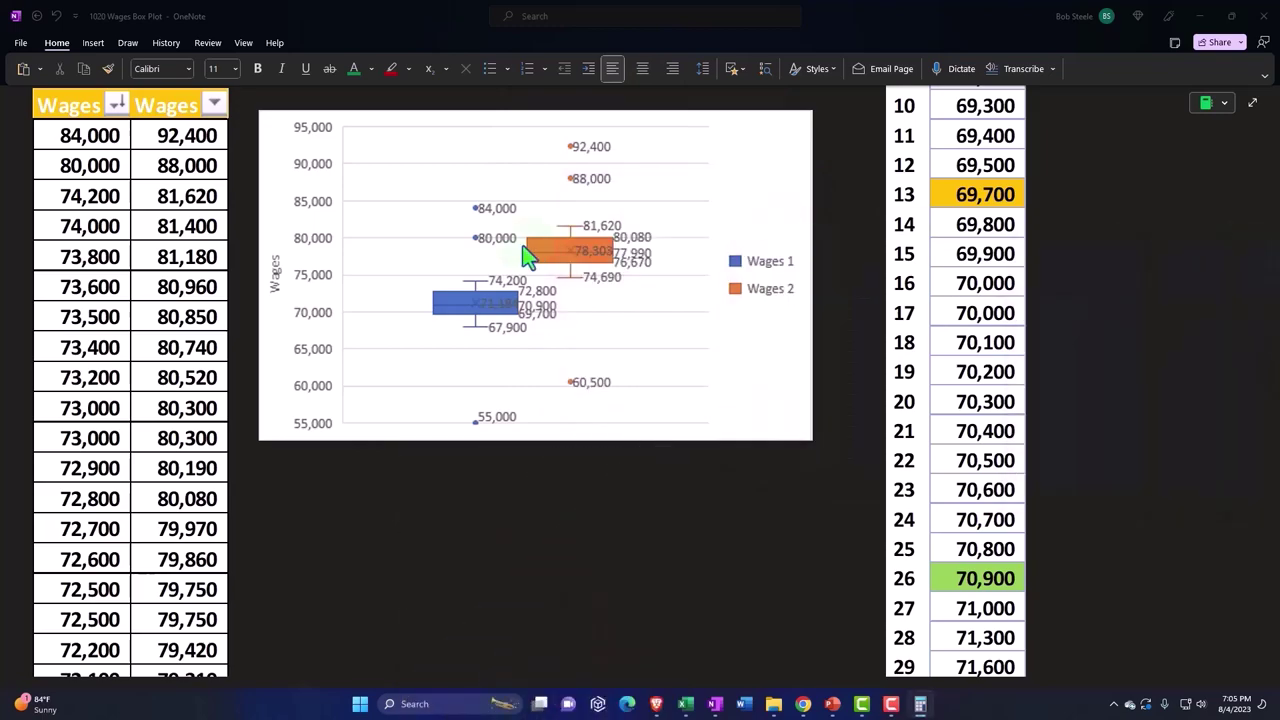
pyautogui.scroll(12, 410, 325)
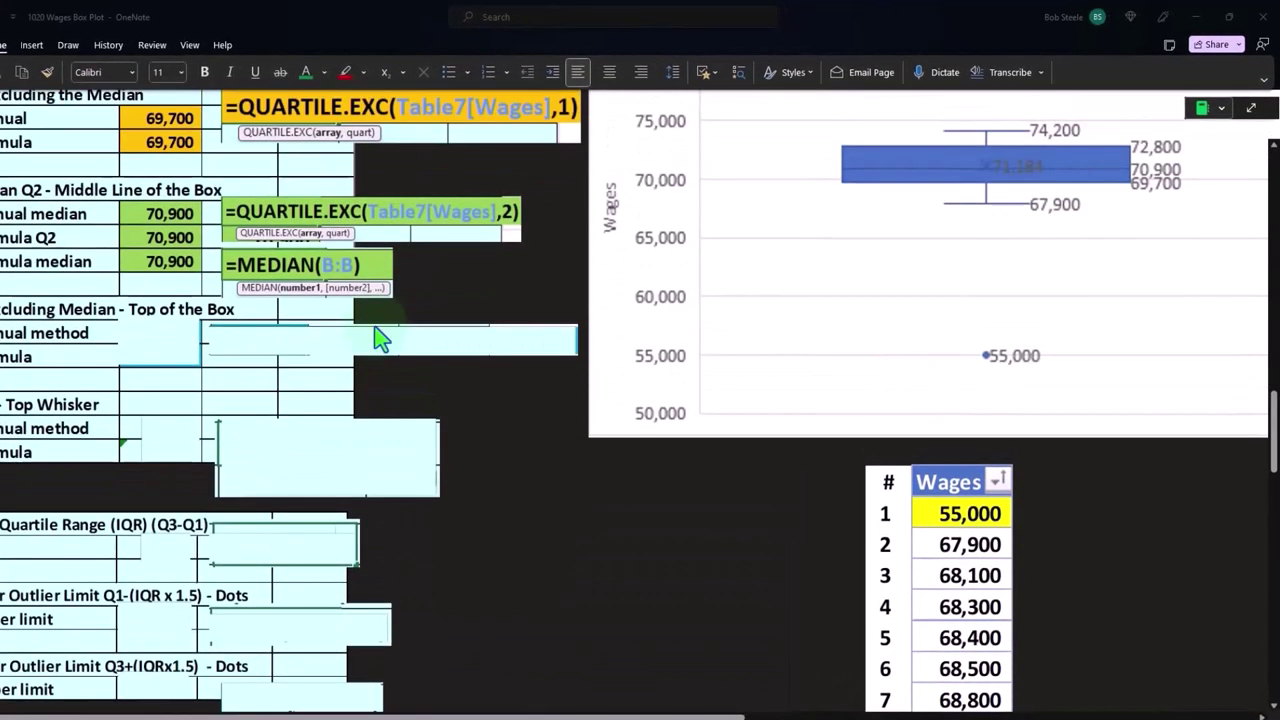
pyautogui.scroll(3, 380, 340)
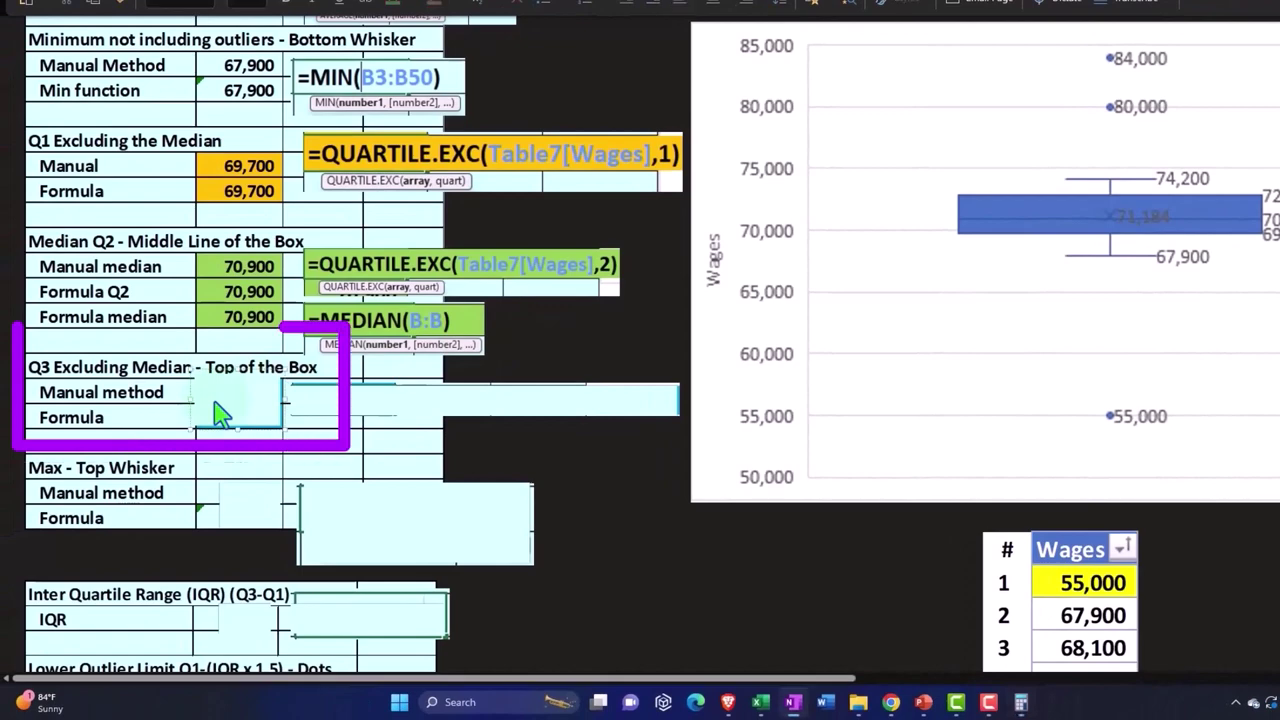
pyautogui.moveTo(228, 392); pyautogui.dragTo(228, 417)
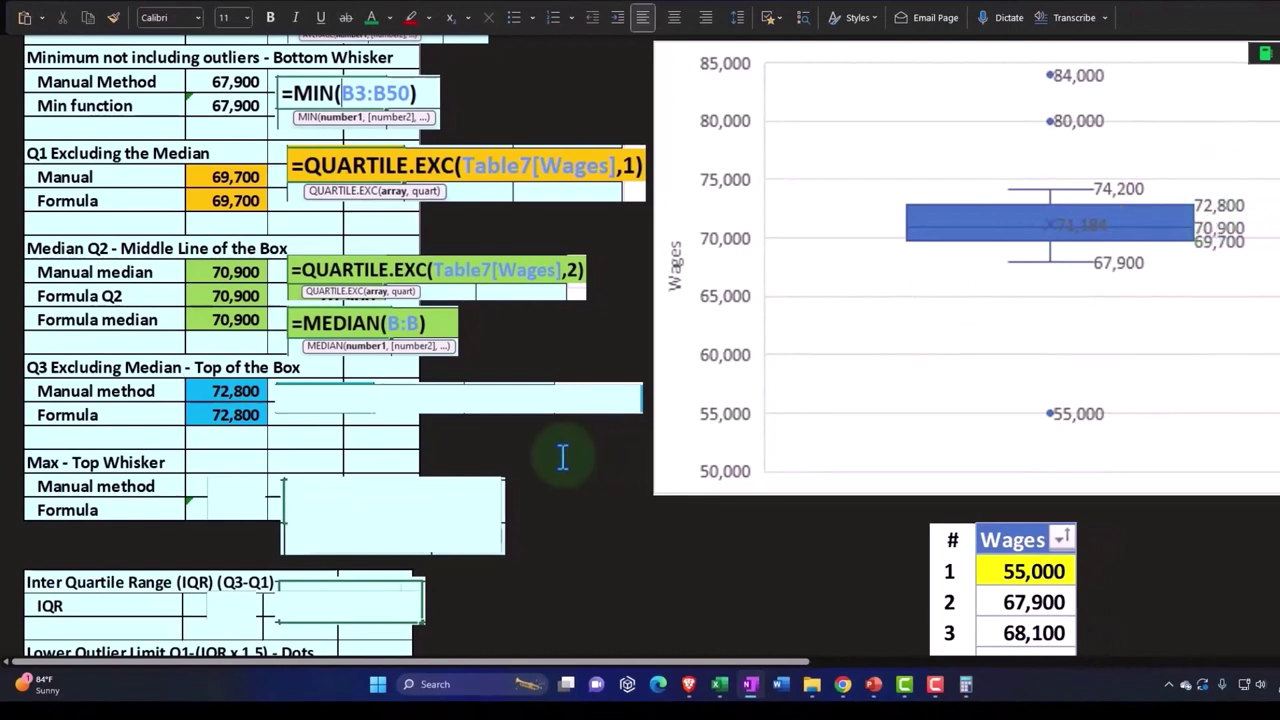
# Examine the wages between the green median row 26 and the last row 51 to verify the position of the blue Q3 row 39
pyautogui.scroll(-15, 563, 457)
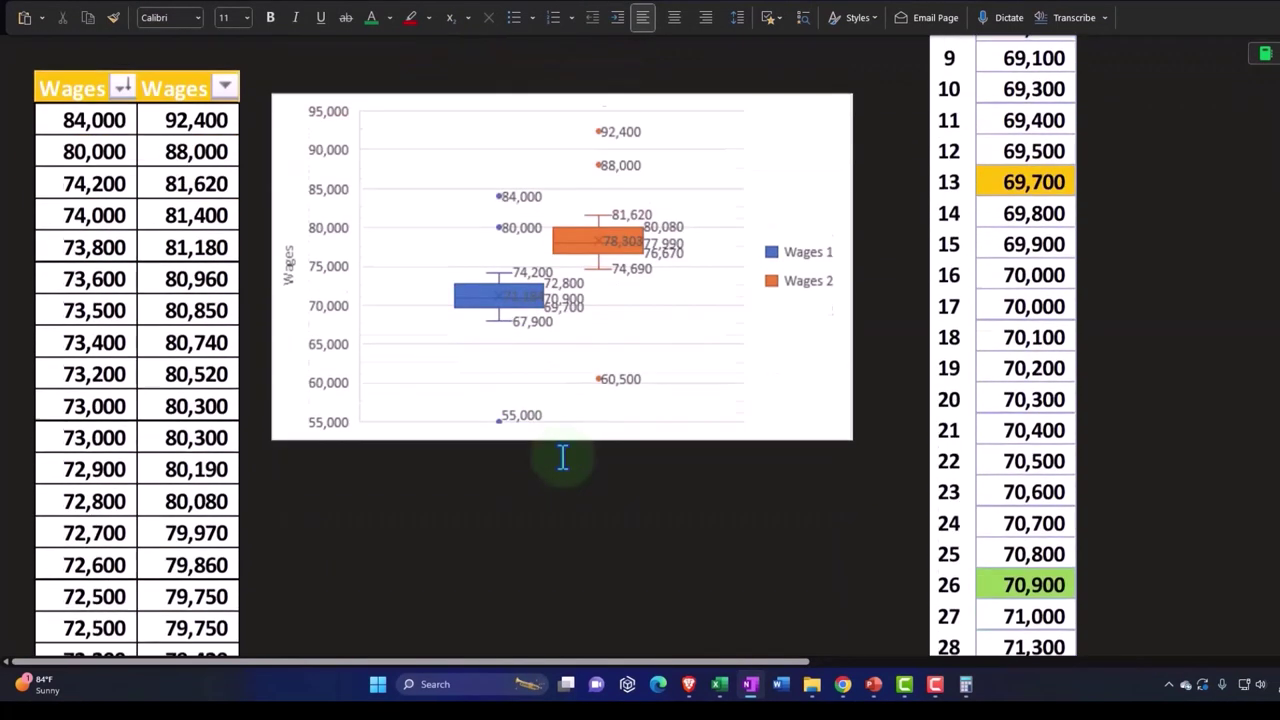
pyautogui.scroll(-1, 563, 457)
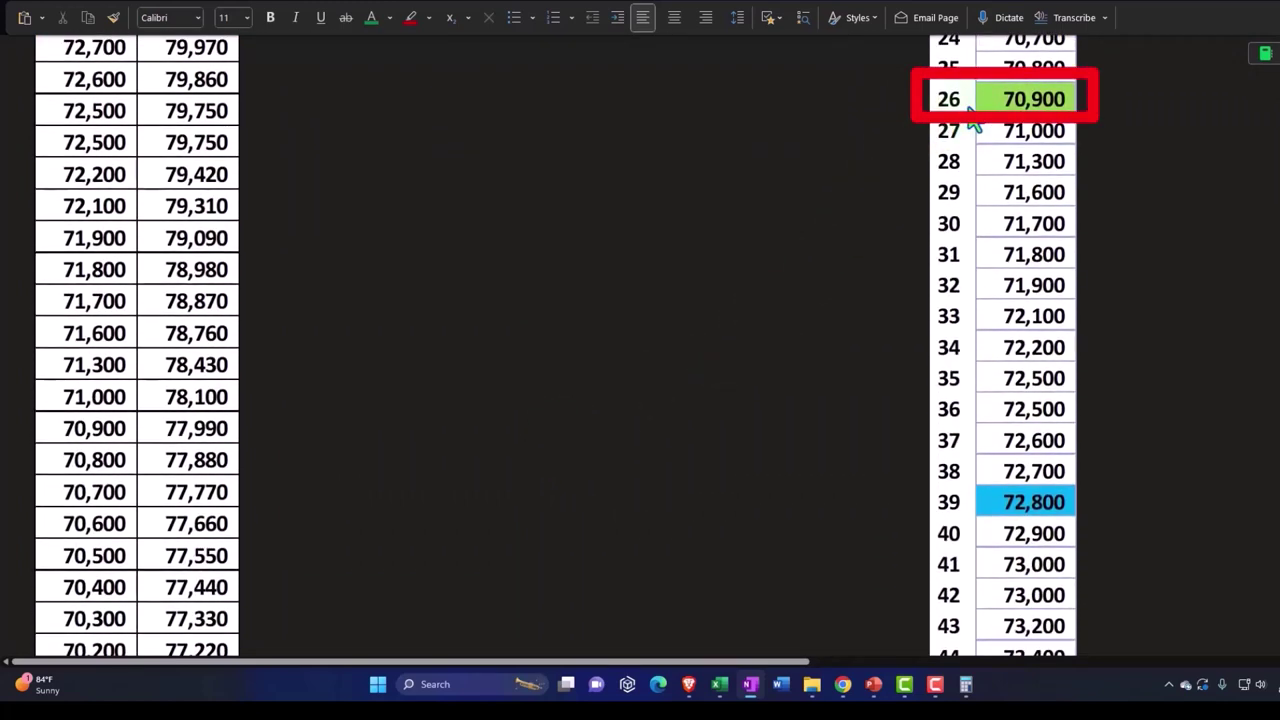
pyautogui.scroll(-5, 971, 171)
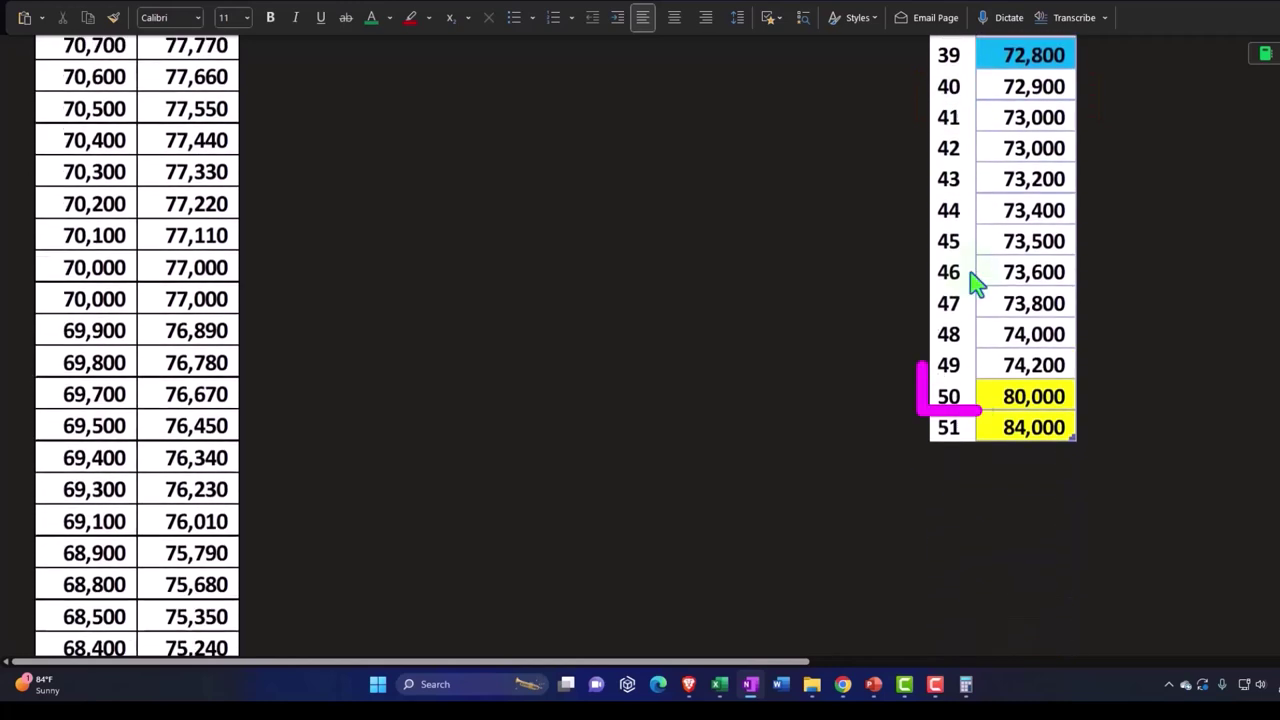
pyautogui.scroll(1, 985, 395)
pyautogui.scroll(3, 986, 390)
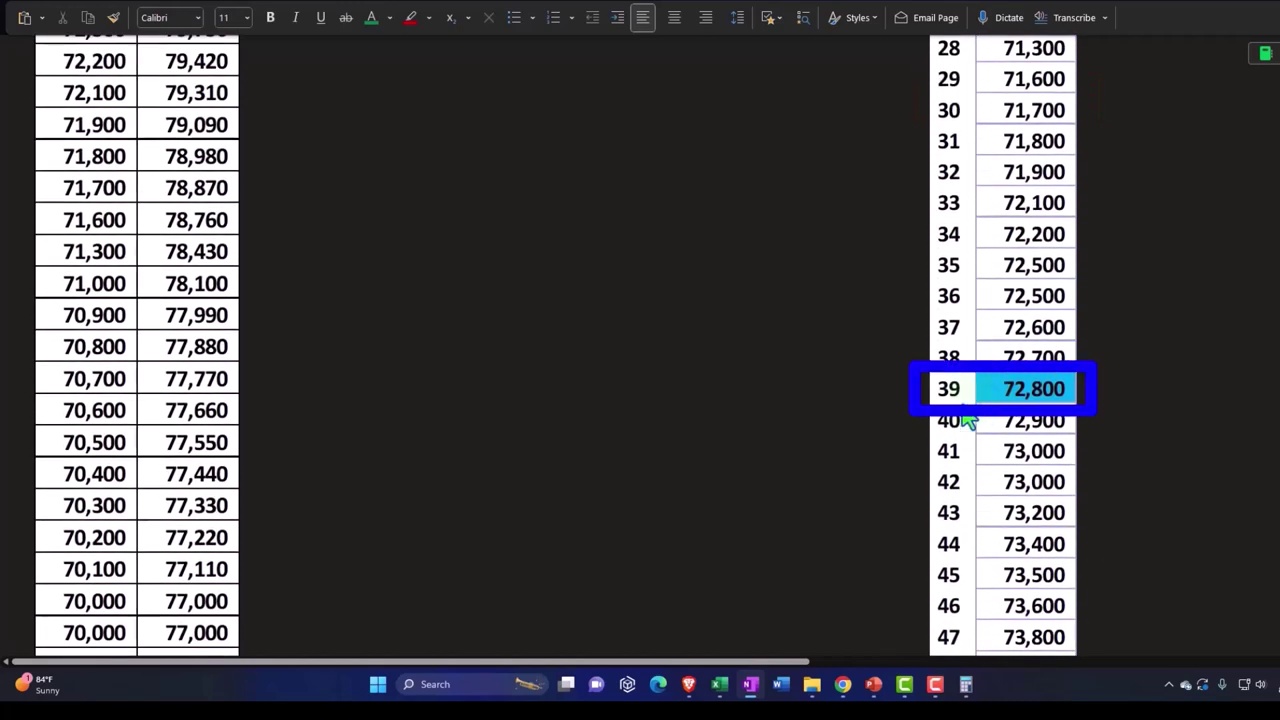
pyautogui.scroll(2, 963, 400)
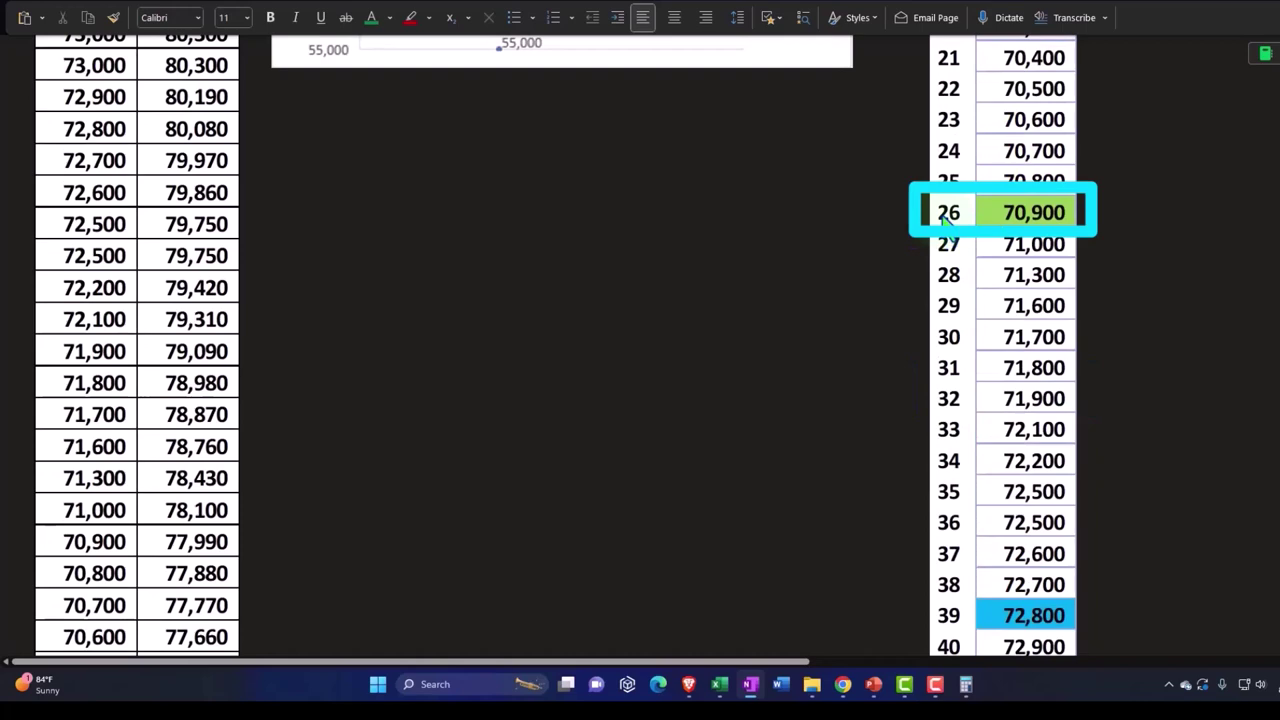
pyautogui.scroll(-4, 950, 250)
pyautogui.scroll(-2, 953, 527)
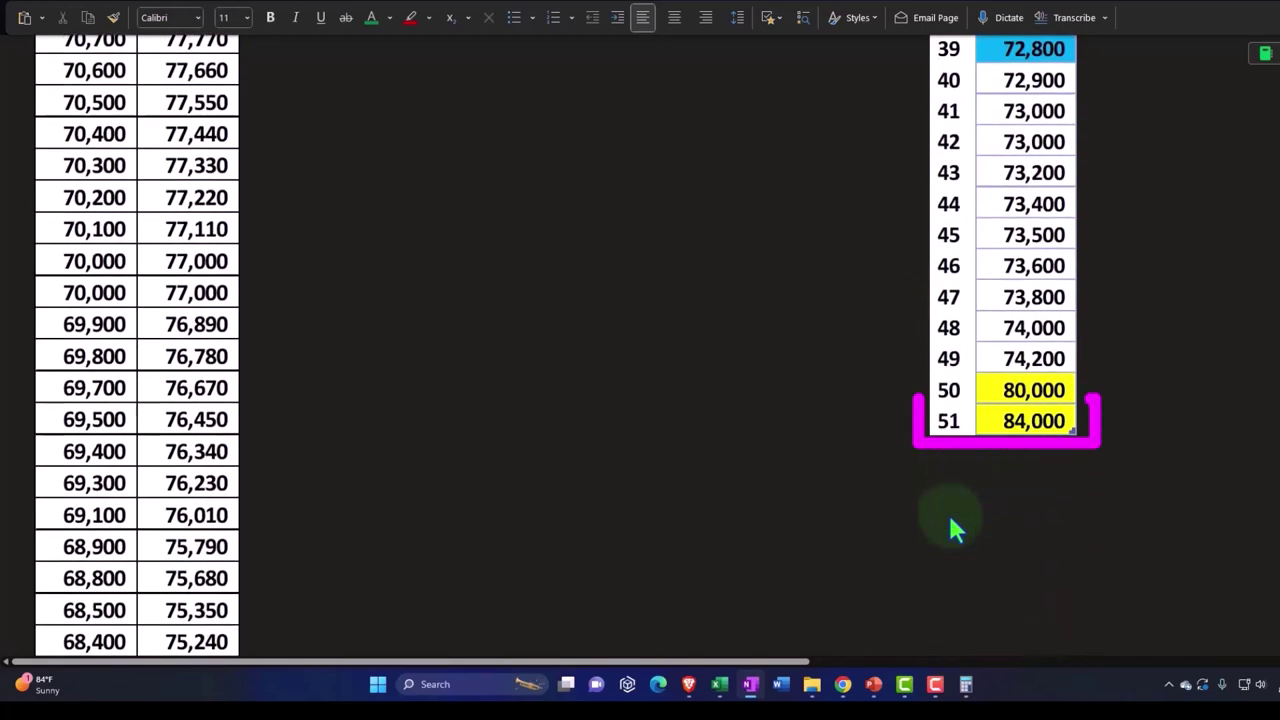
pyautogui.scroll(10, 953, 527)
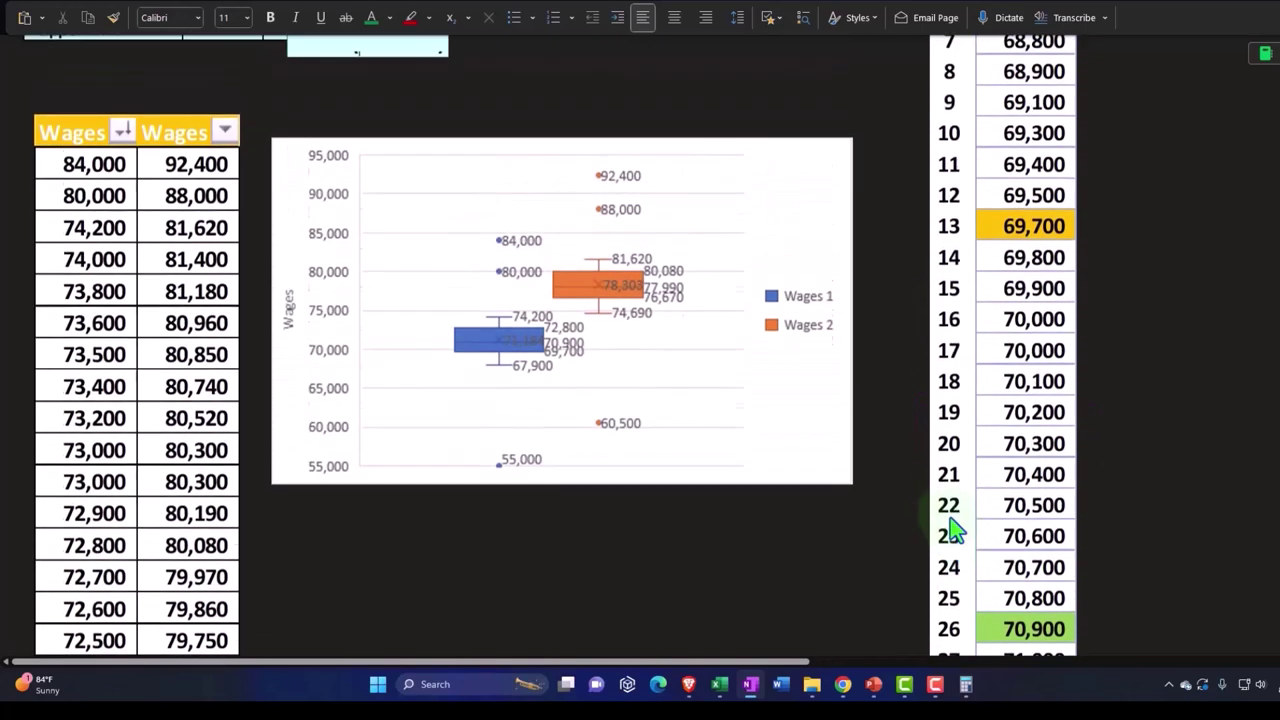
pyautogui.scroll(6, 953, 532)
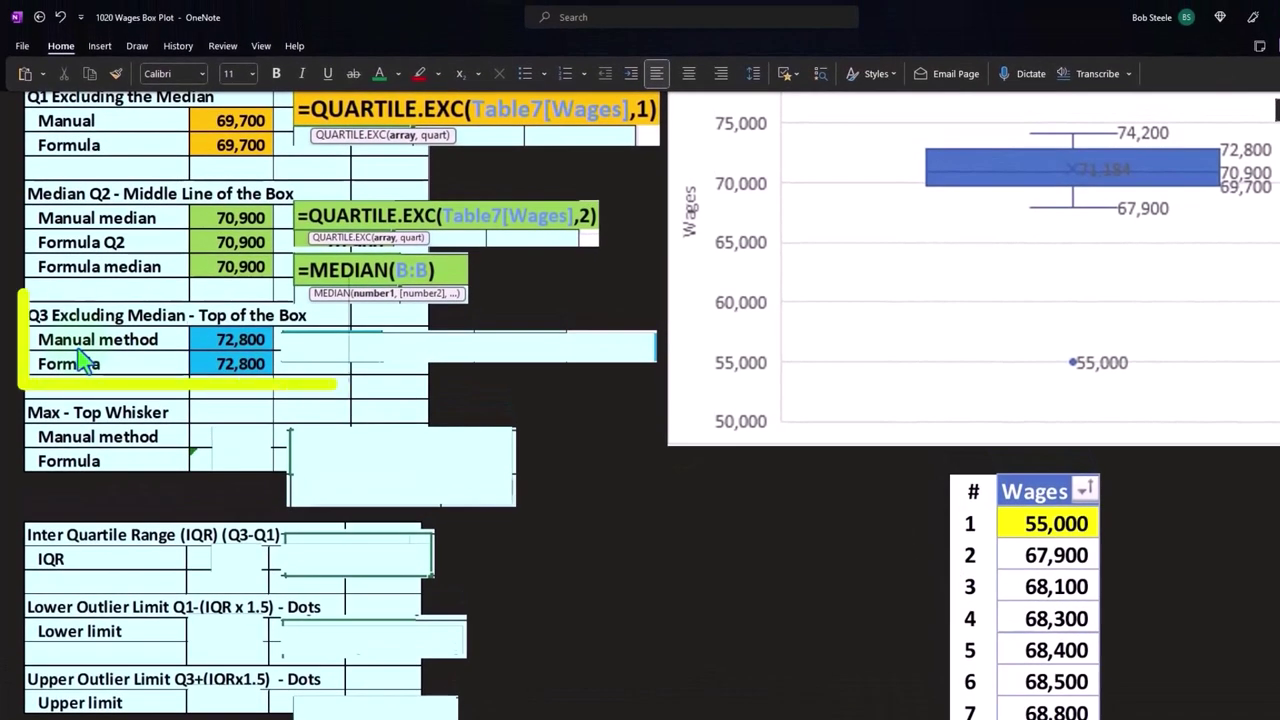
# Remove the covers hiding the Q3 QUARTILE.EXC formula and the Max values, and check the top whisker against the end of the wages list
pyautogui.click(422, 360)
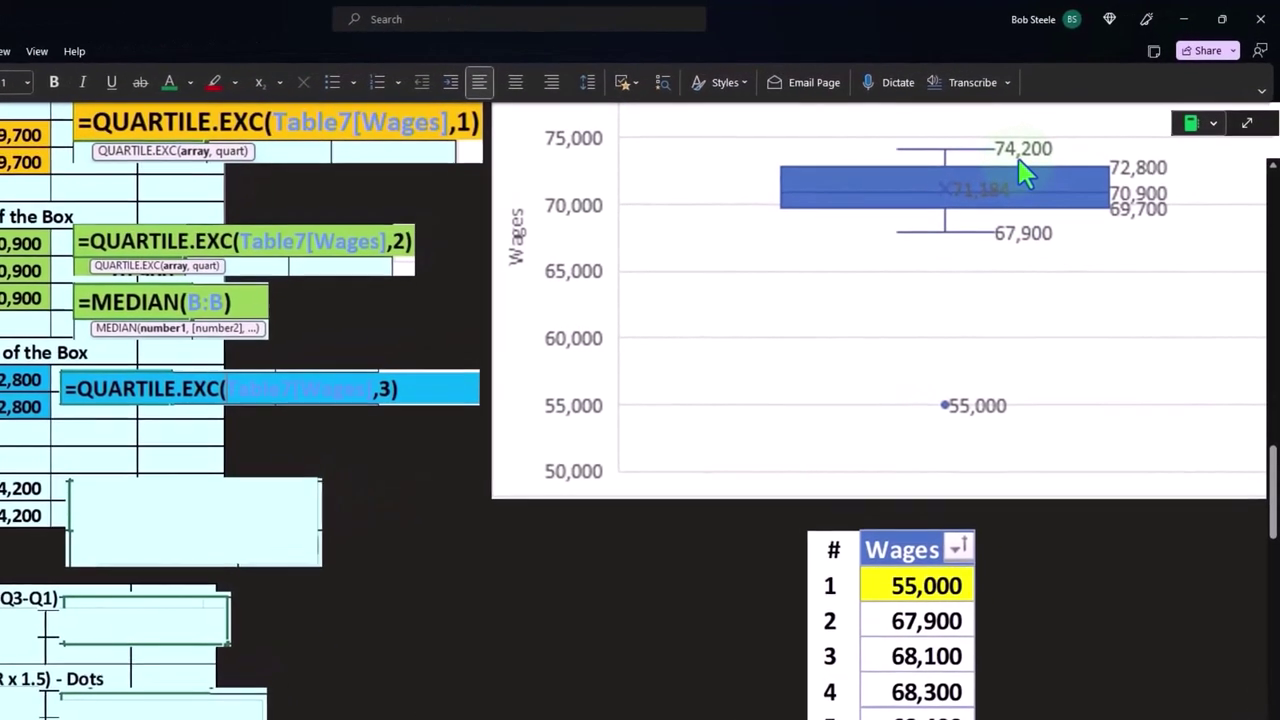
pyautogui.scroll(2, 1025, 175)
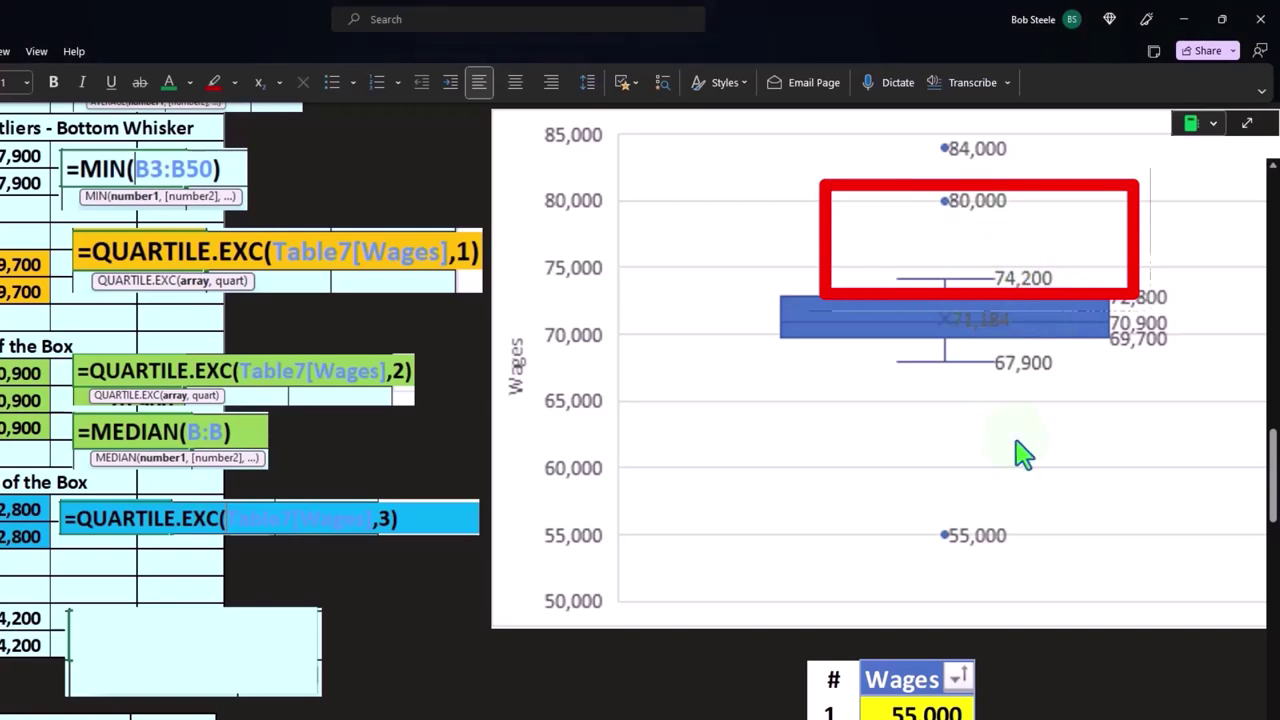
pyautogui.scroll(-15, 1020, 452)
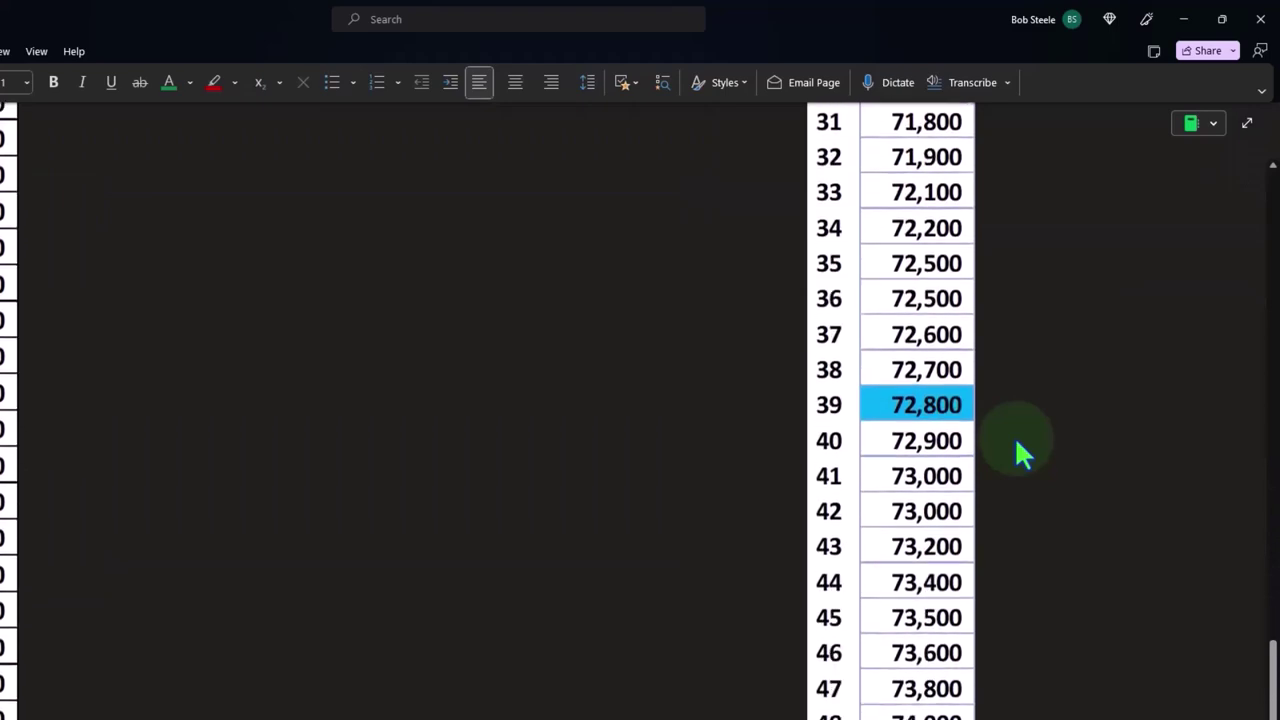
pyautogui.scroll(-2, 1014, 436)
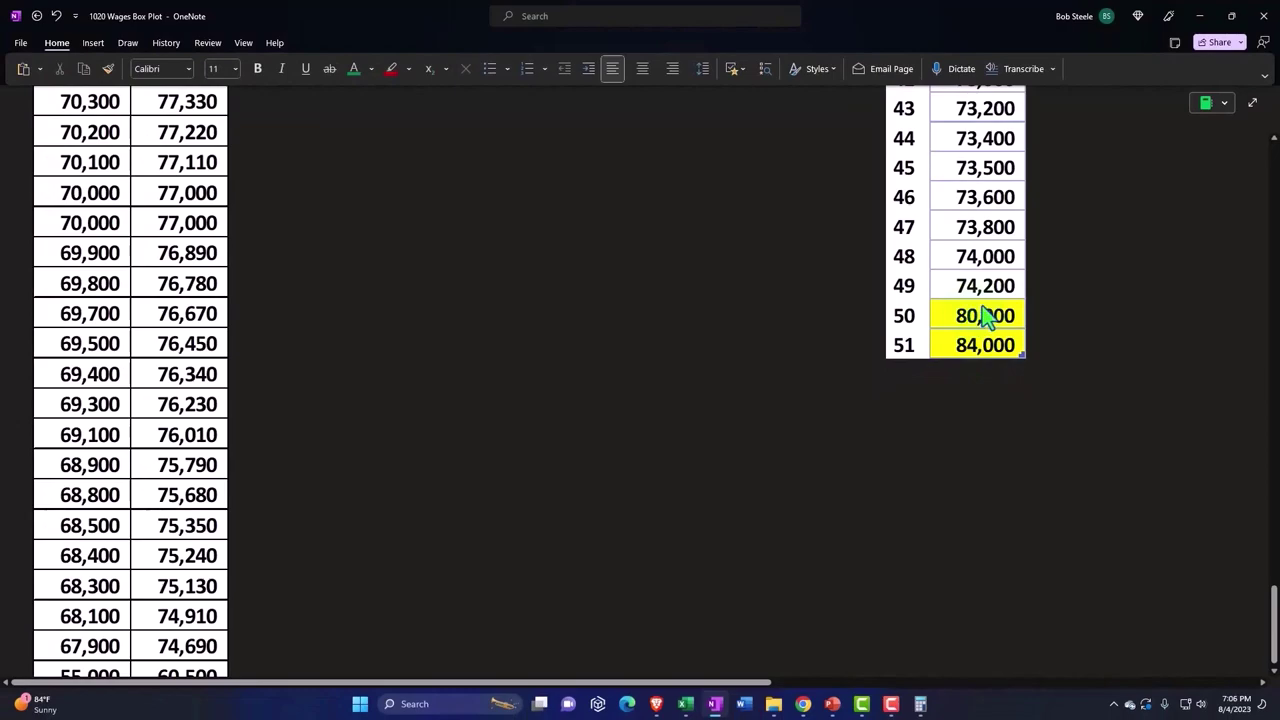
pyautogui.scroll(15, 503, 306)
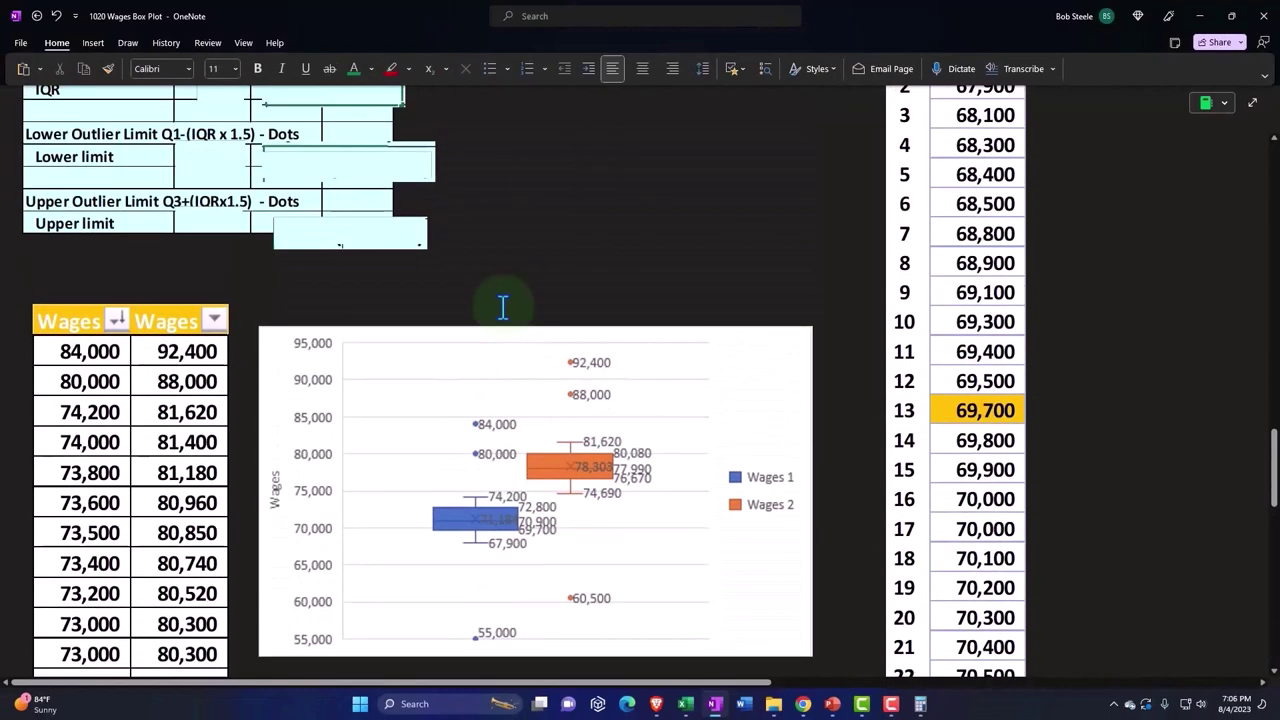
# Remove the cover image hiding the MAX formula of the Max - Top Whisker section and compare its range with the wages list
pyautogui.scroll(5, 503, 306)
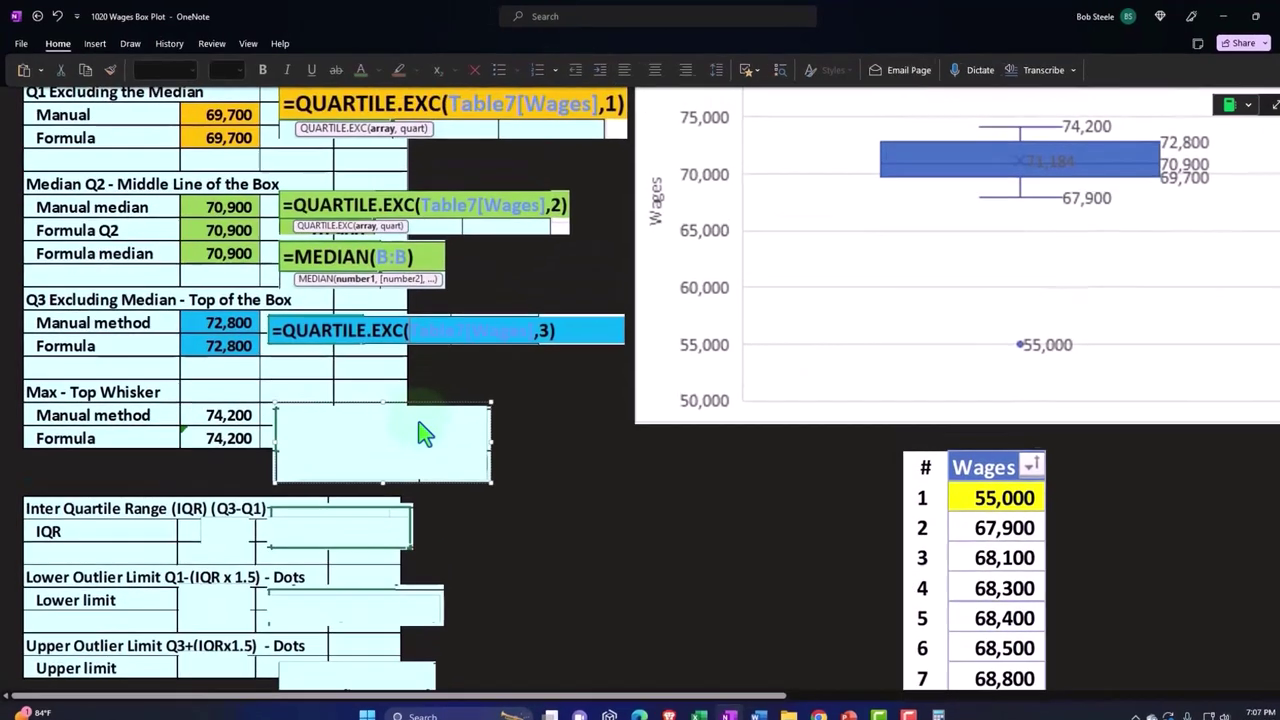
pyautogui.hotkey('ctrl', 'v')
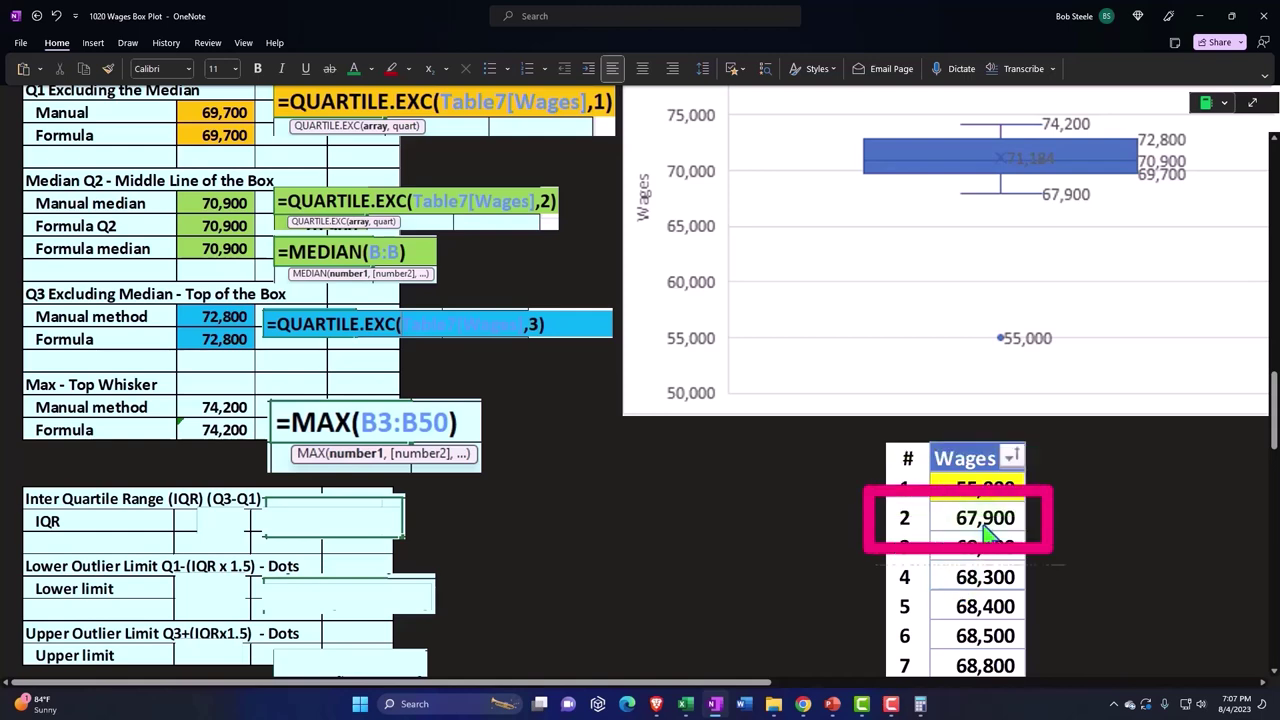
pyautogui.scroll(1, 986, 534)
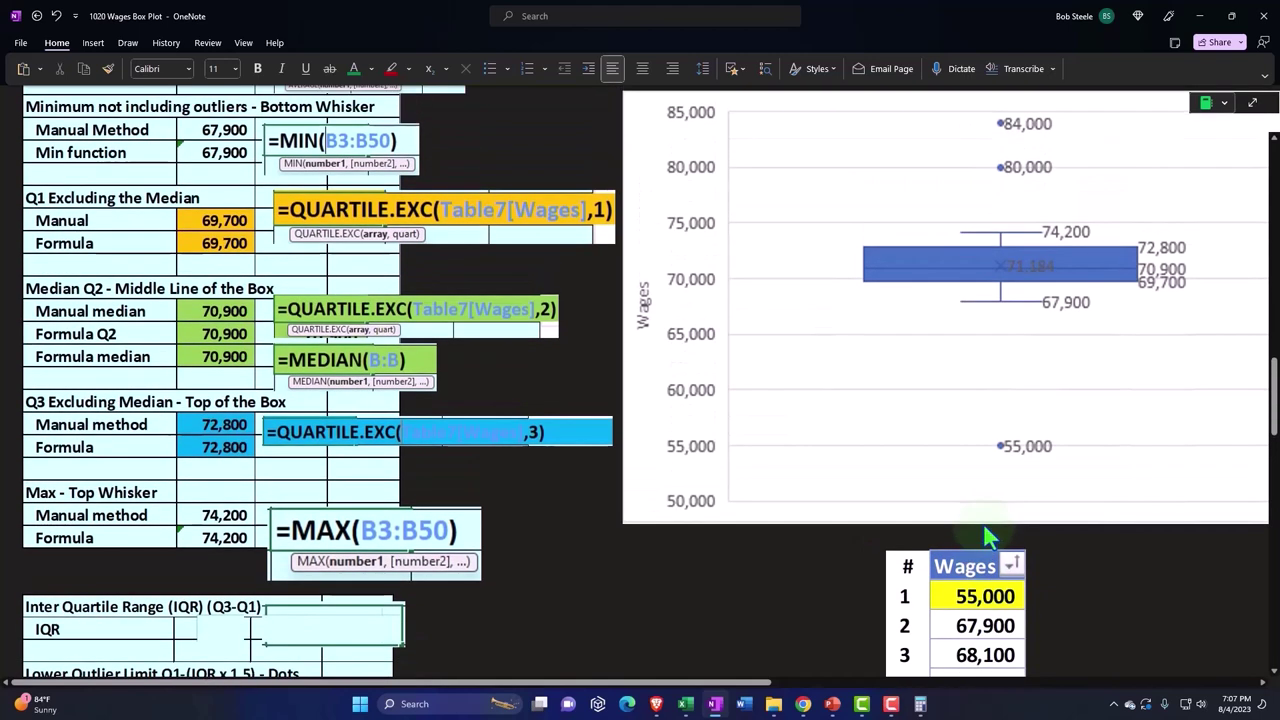